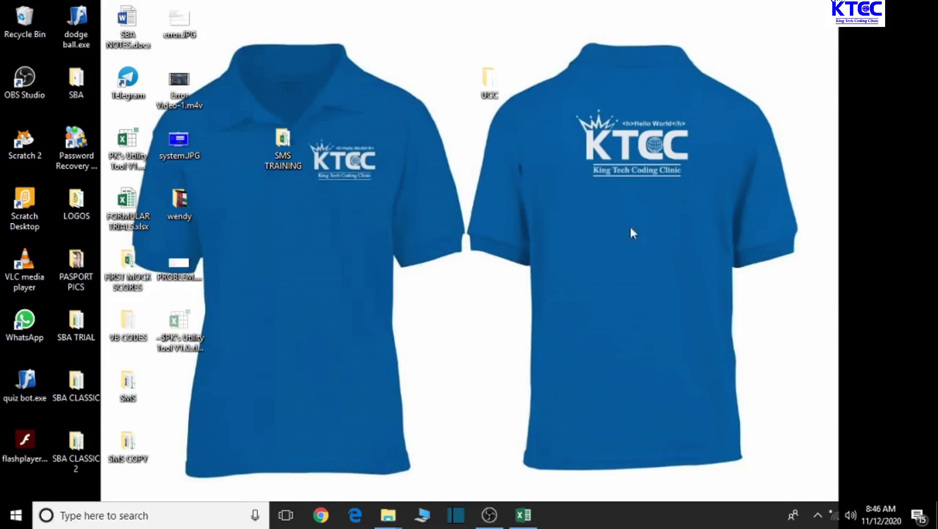
# Locate the SMS TRAINING.xlsm Excel window on the taskbar
pyautogui.moveTo(489, 518)
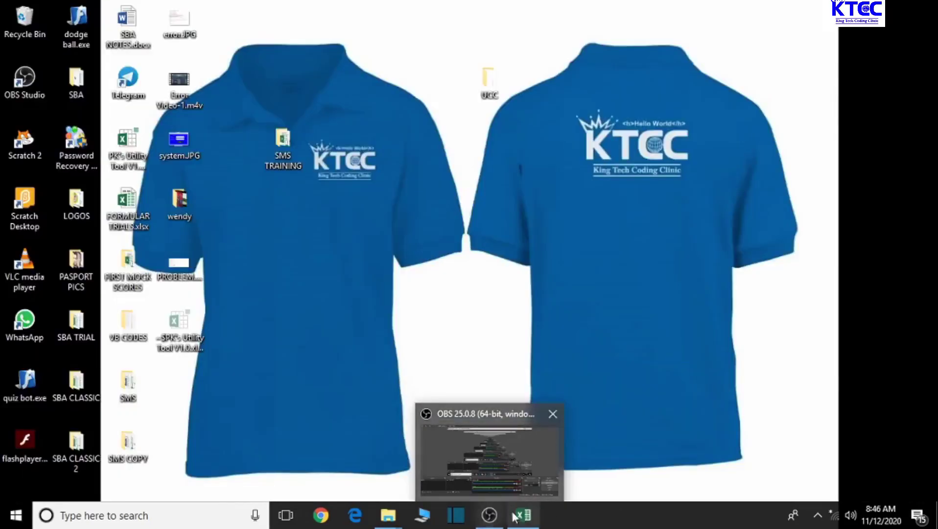
# Restore the workbook and add a new sheet named TEACHERS EMIS TABLE
pyautogui.click(528, 460)
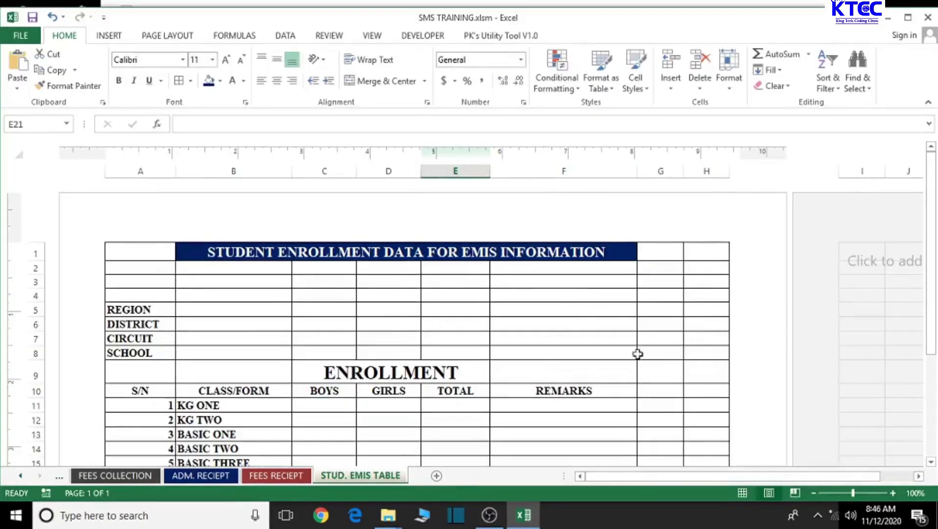
pyautogui.click(436, 476)
pyautogui.doubleClick(431, 476)
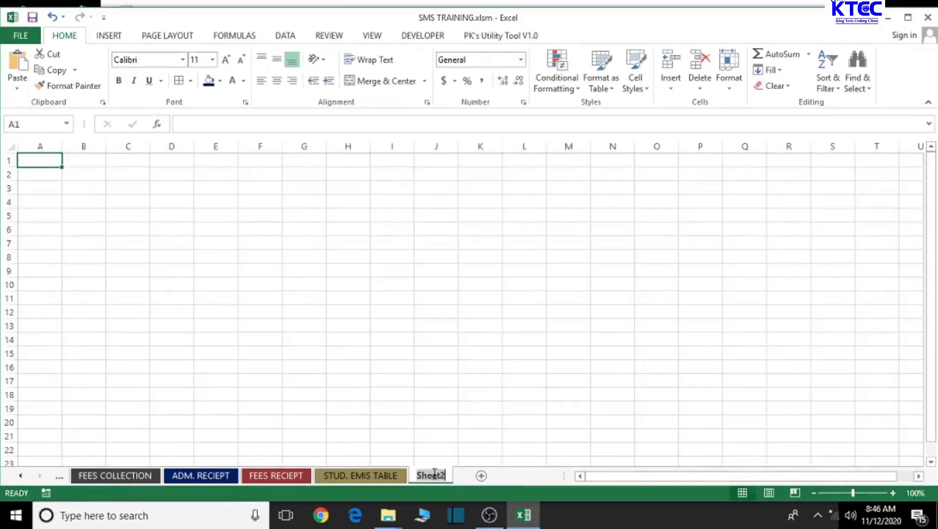
pyautogui.press('BackSpace')
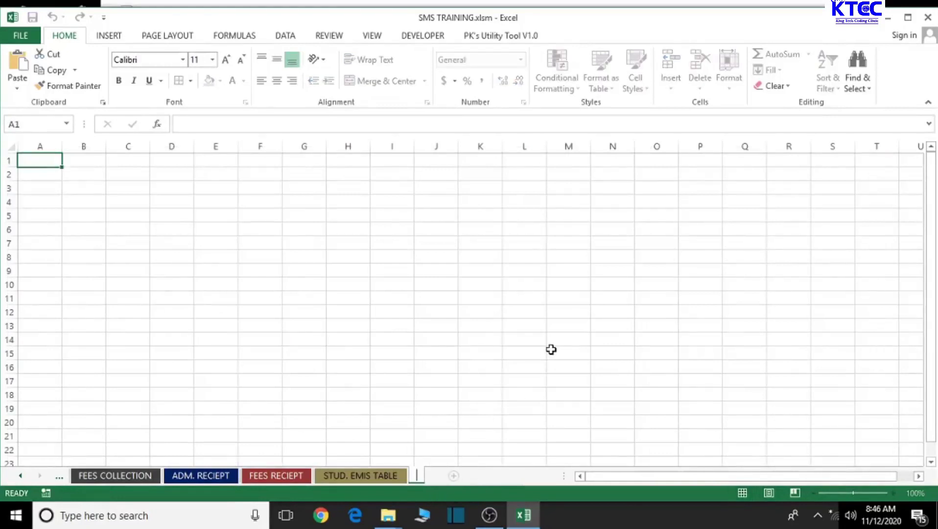
pyautogui.write('TEACHERS ')
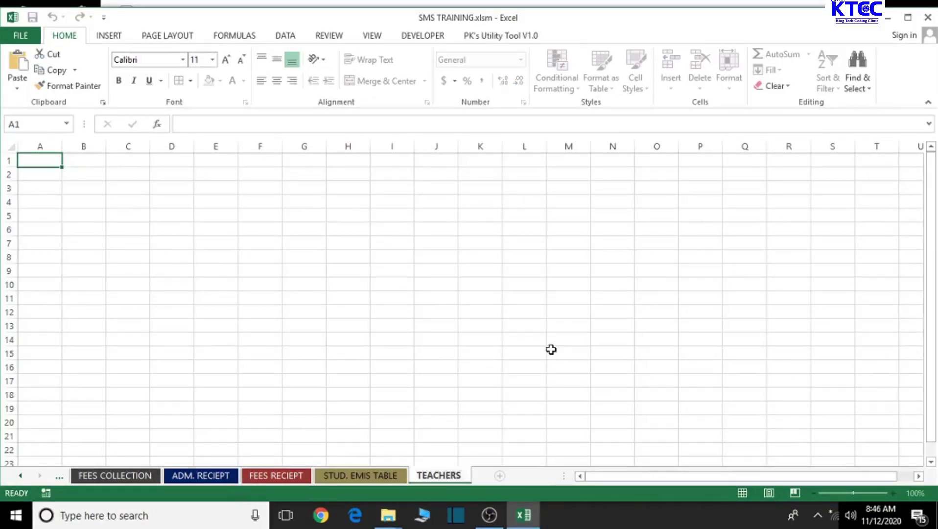
pyautogui.write('EMIS TABLE')
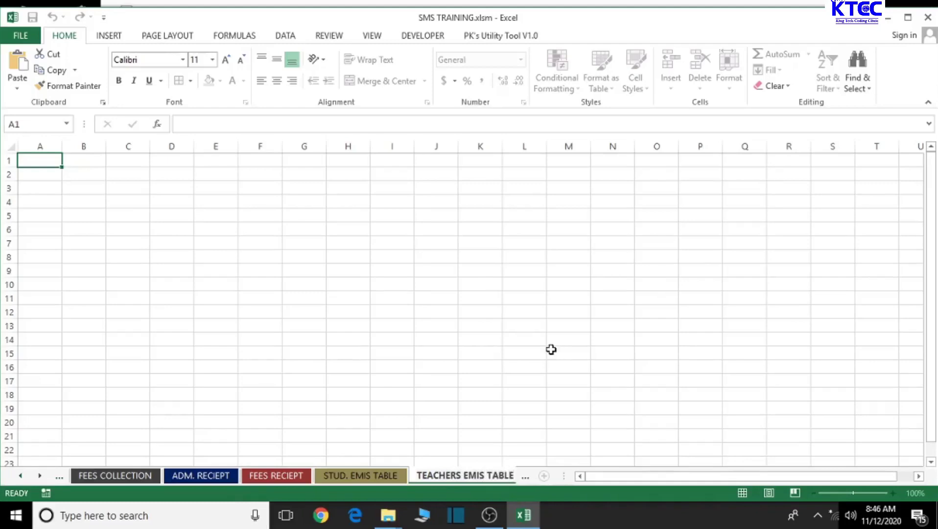
# Finish naming the TEACHERS EMIS TABLE sheet and colour its tab blue
pyautogui.click(551, 349)
pyautogui.rightClick(489, 478)
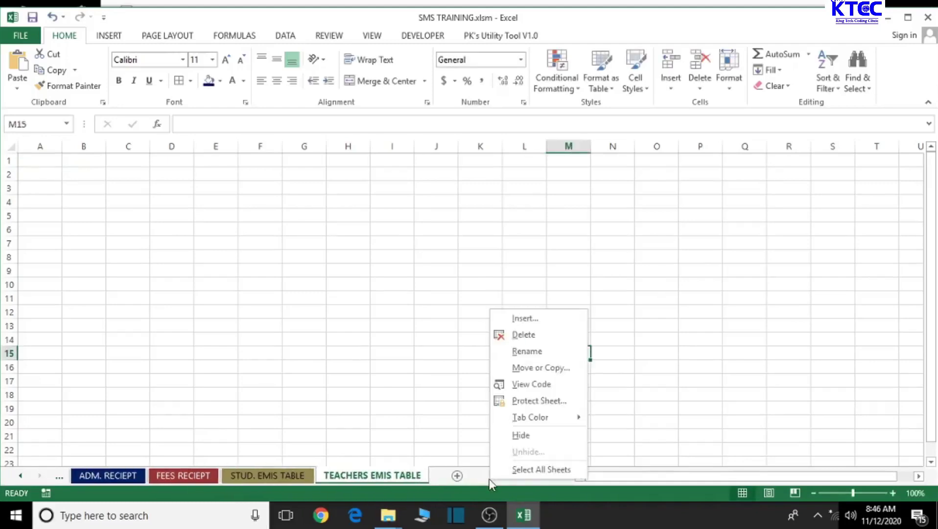
pyautogui.rightClick(396, 472)
pyautogui.moveTo(469, 415)
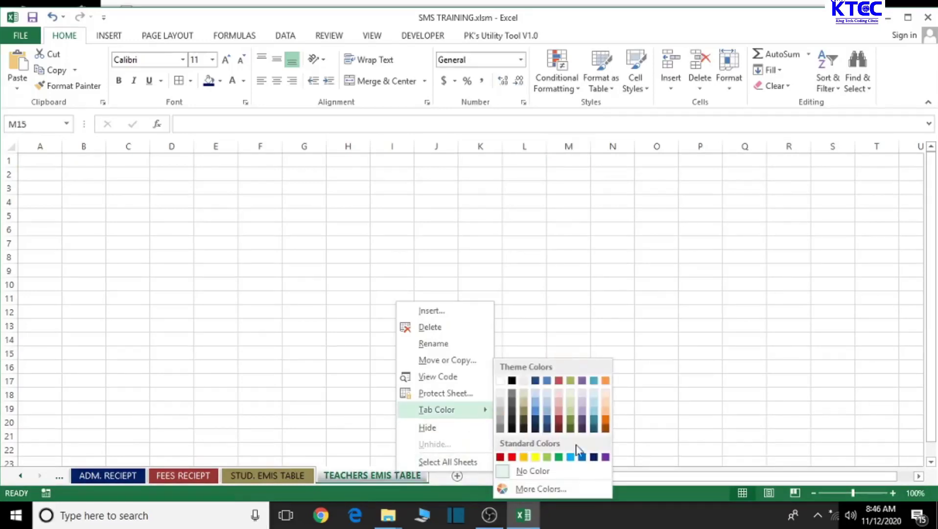
pyautogui.click(582, 457)
pyautogui.click(282, 475)
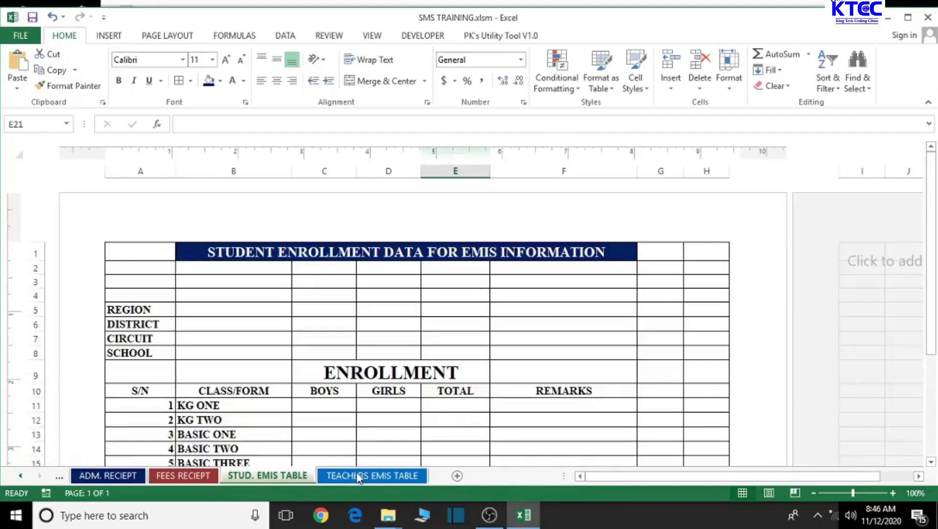
pyautogui.click(356, 476)
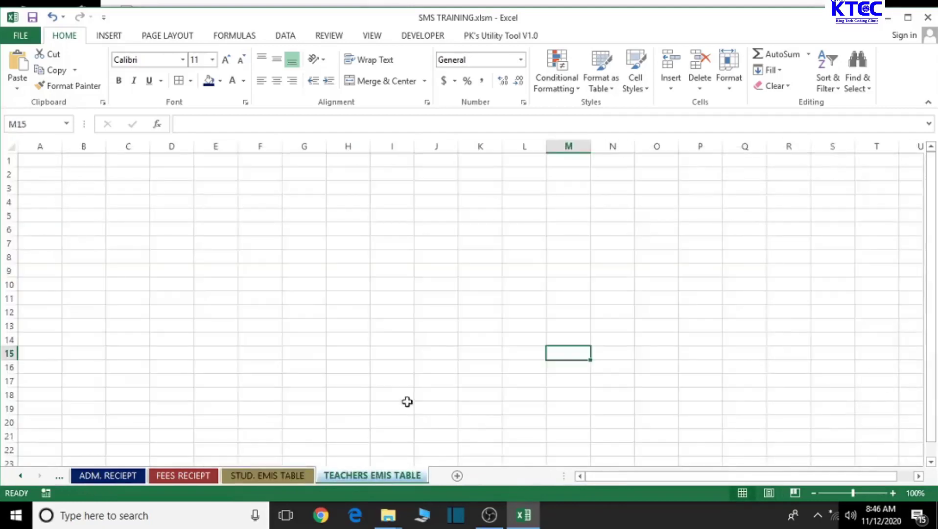
pyautogui.click(646, 476)
# Switch the TEACHERS EMIS TABLE sheet to Page Layout view with landscape orientation
pyautogui.click(367, 38)
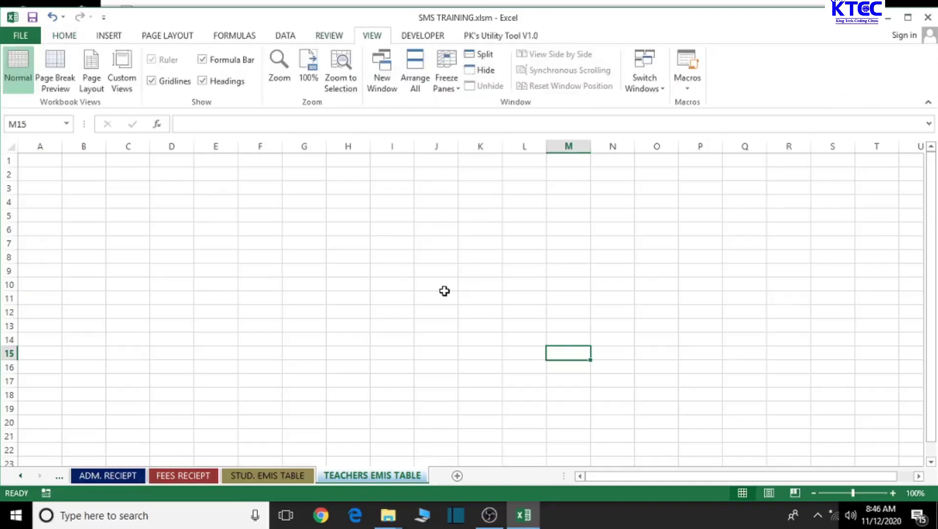
pyautogui.click(88, 63)
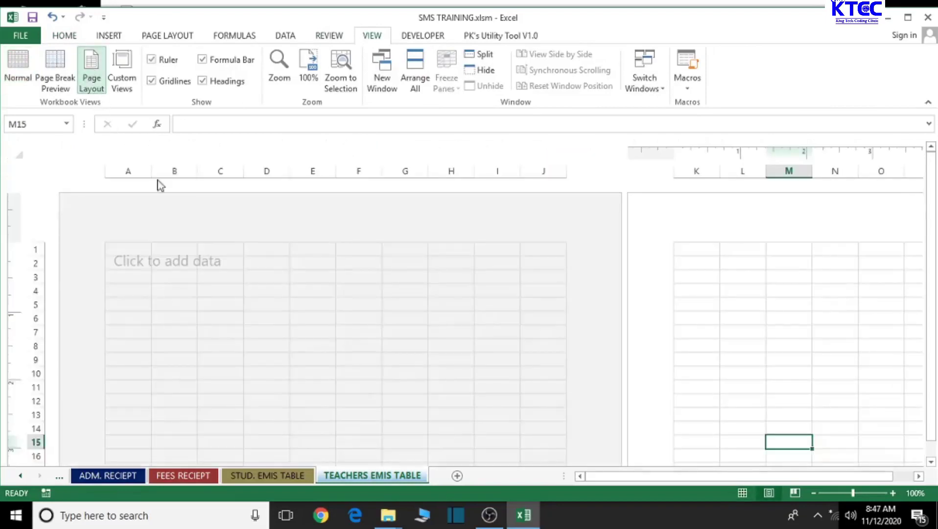
pyautogui.click(181, 41)
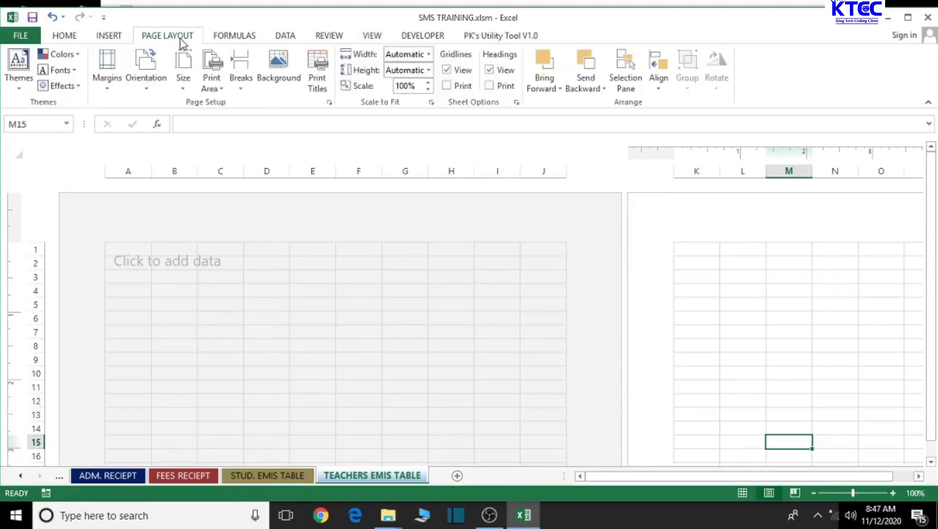
pyautogui.click(148, 86)
pyautogui.click(169, 150)
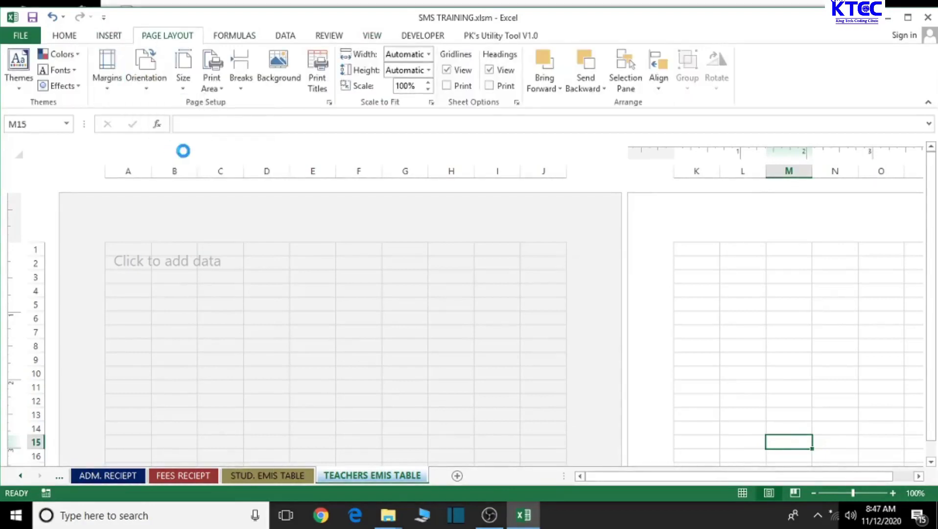
pyautogui.scroll(-1, 379, 302)
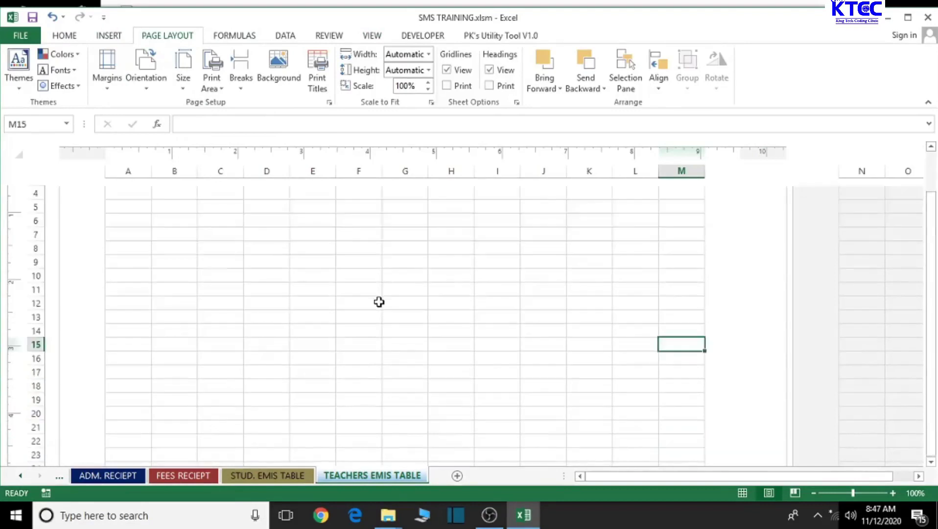
pyautogui.scroll(1, 379, 302)
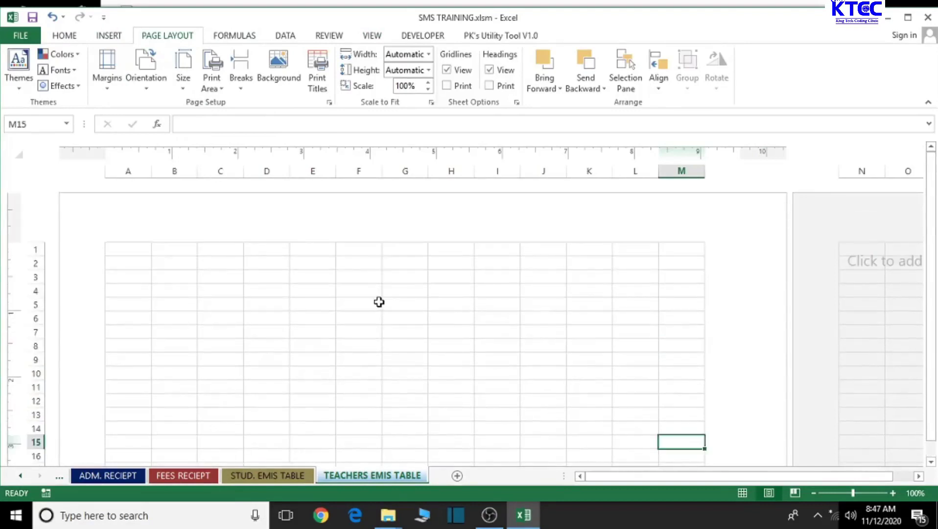
# Enter REGION in A2 and DISTRICT in A3
pyautogui.click(129, 264)
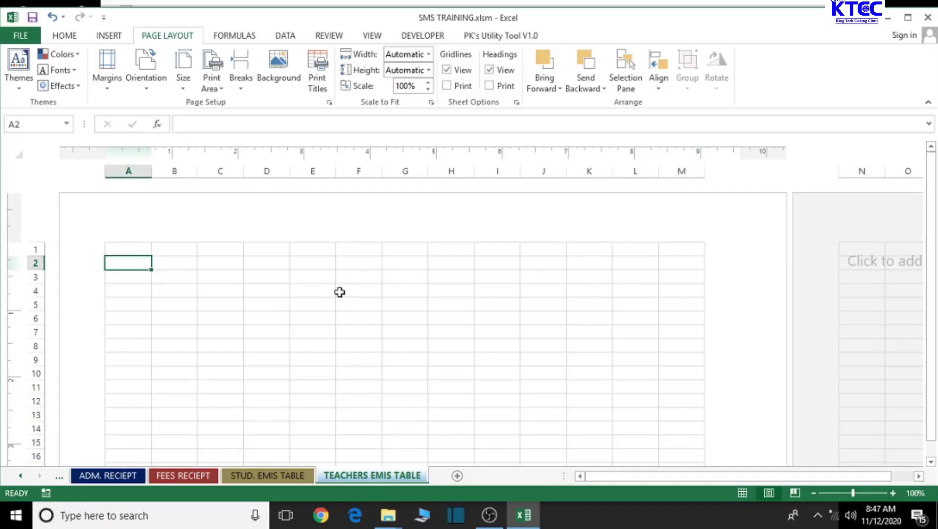
pyautogui.write('REGION')
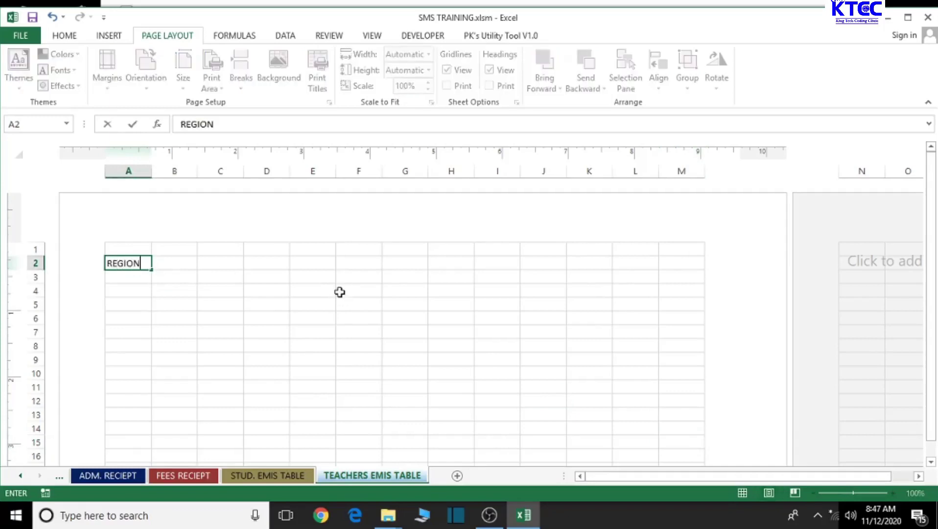
pyautogui.press('Return')
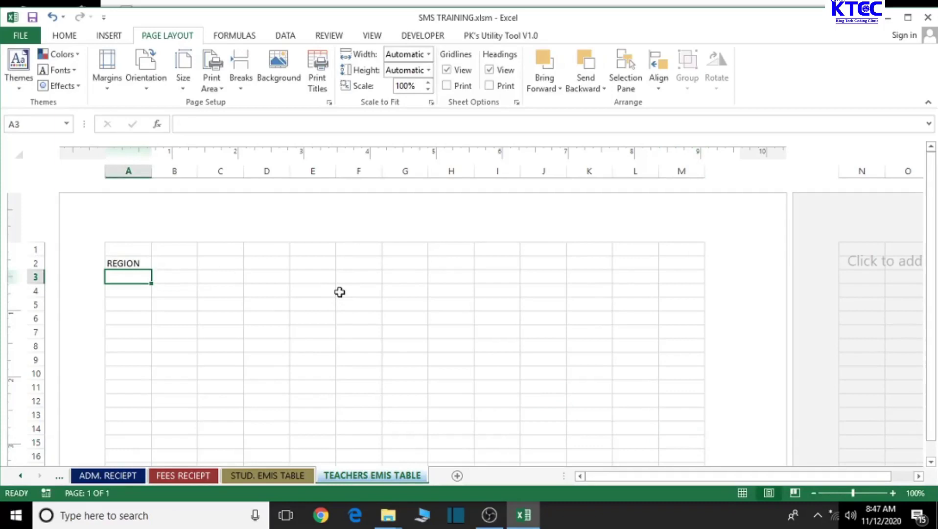
pyautogui.write('CE')
pyautogui.press('BackSpace')
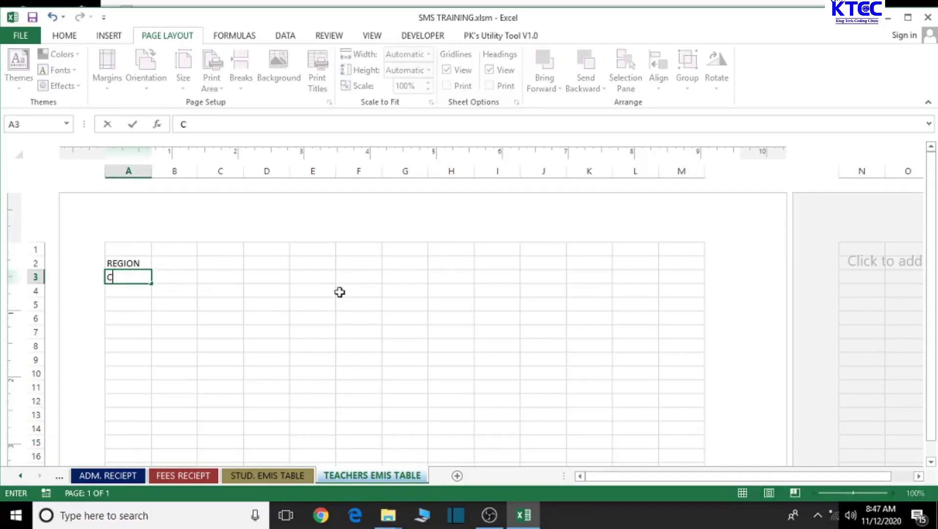
pyautogui.press('BackSpace')
pyautogui.write('DISTRICT')
pyautogui.press('Return')
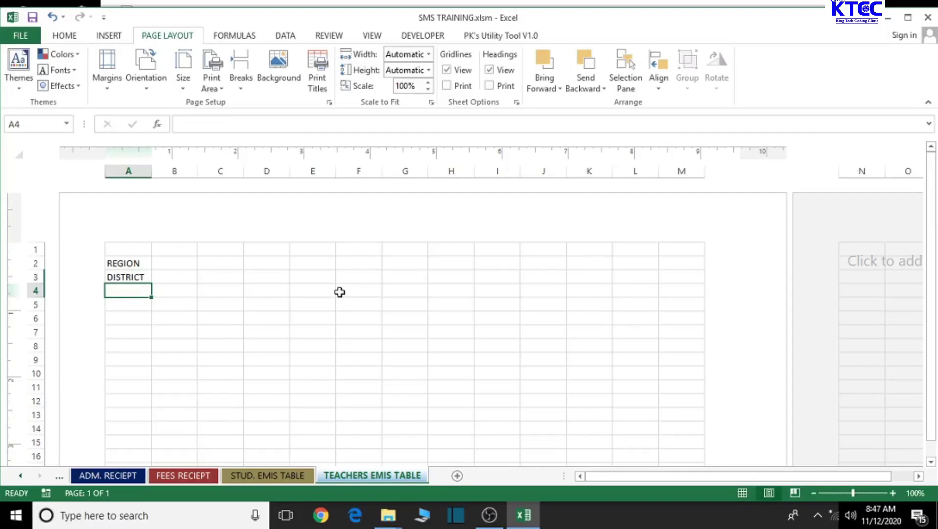
# Enter CIRCUIT in A4 and SCHOOL in A5
pyautogui.write('CIRCUO')
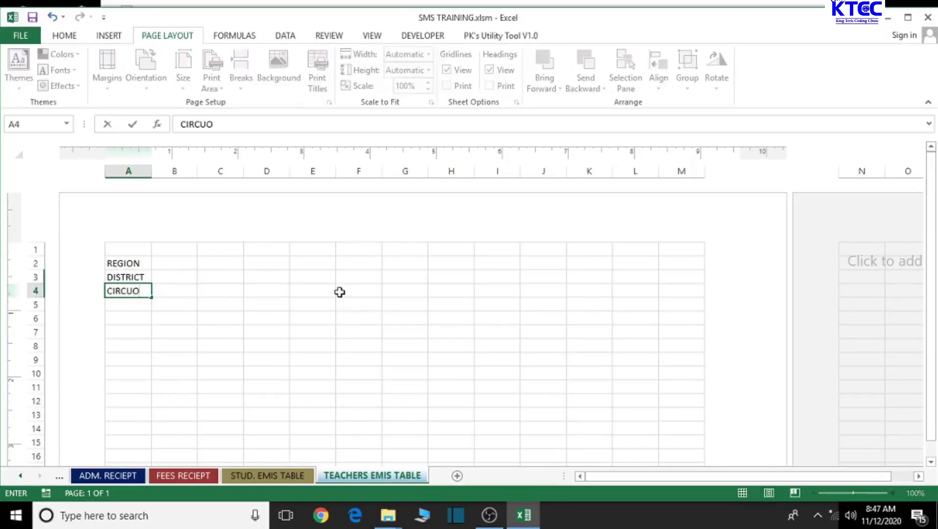
pyautogui.press('BackSpace')
pyautogui.write('IT')
pyautogui.press('Return')
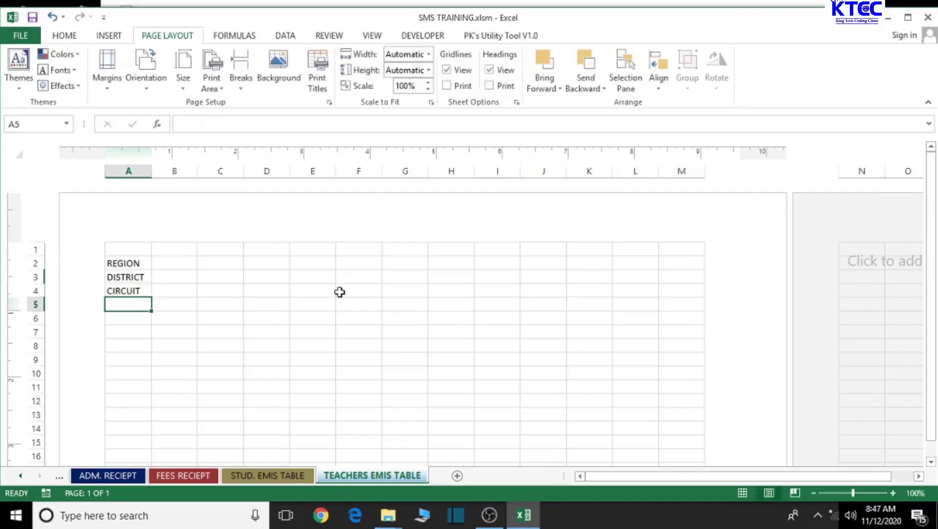
pyautogui.write('SCHOOL')
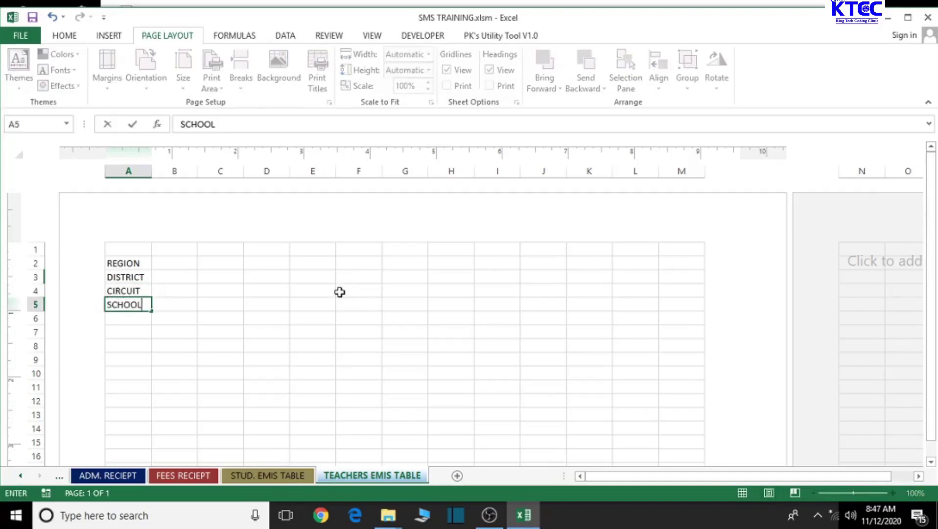
pyautogui.click(276, 332)
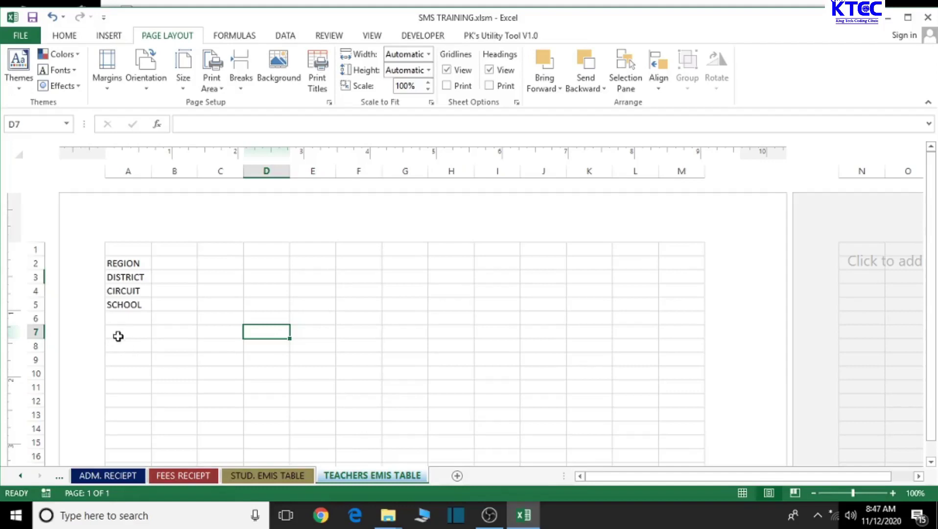
# Type the headings ID, NAME, REG. NO., STAFF ID and RANK across A7:E7
pyautogui.click(118, 336)
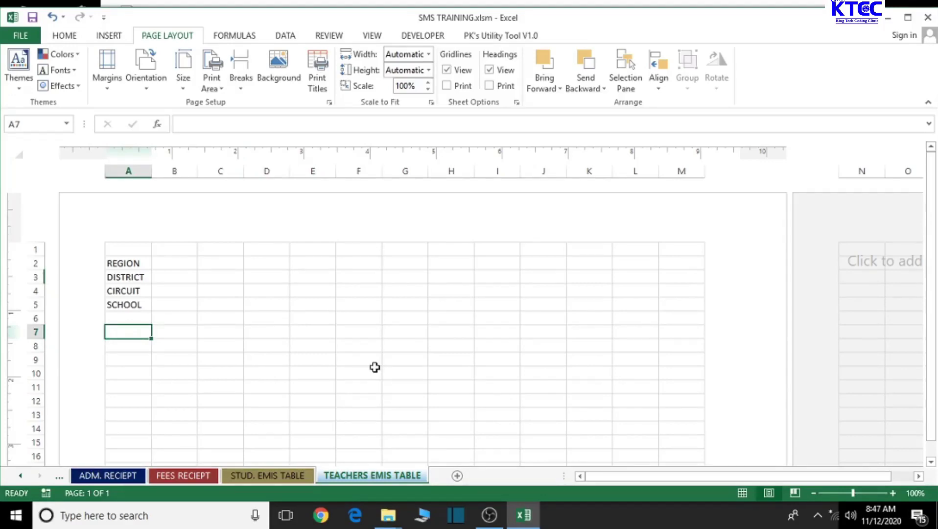
pyautogui.write('ID')
pyautogui.press('Tab')
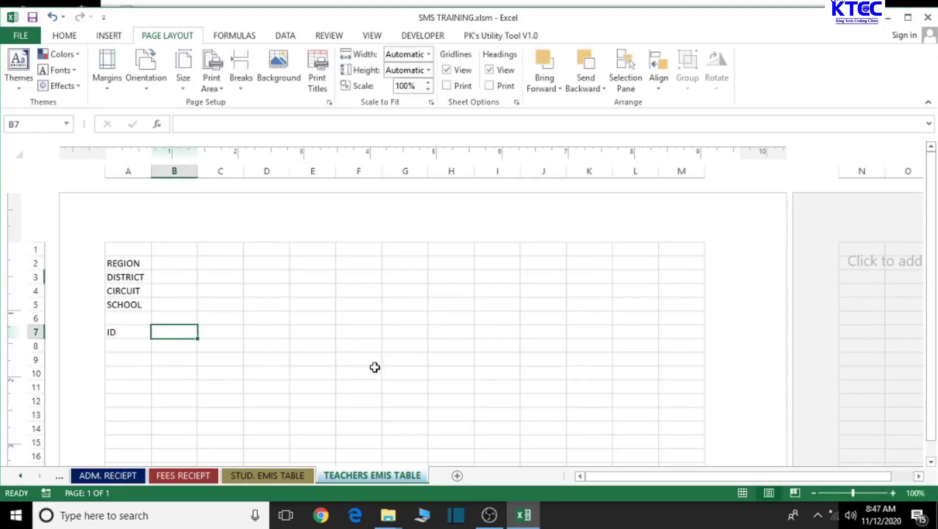
pyautogui.write('NAME')
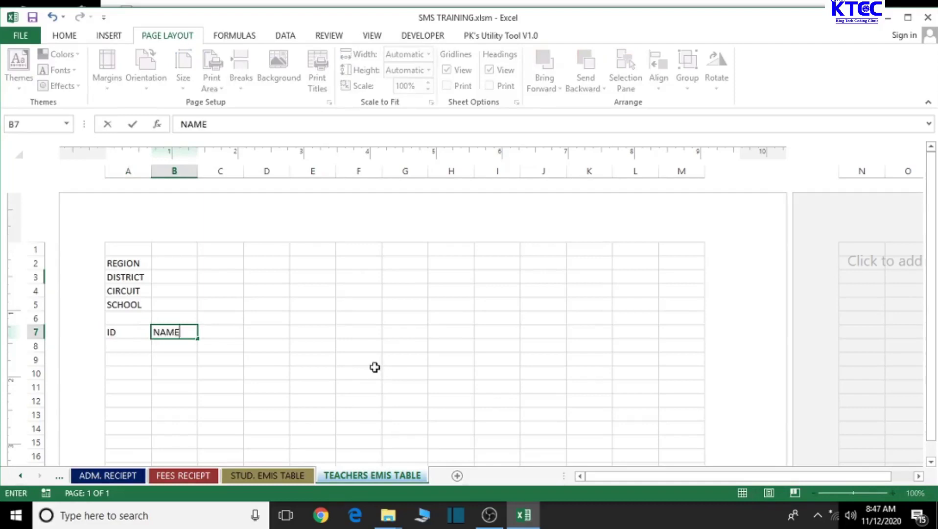
pyautogui.press('Tab')
pyautogui.write('R')
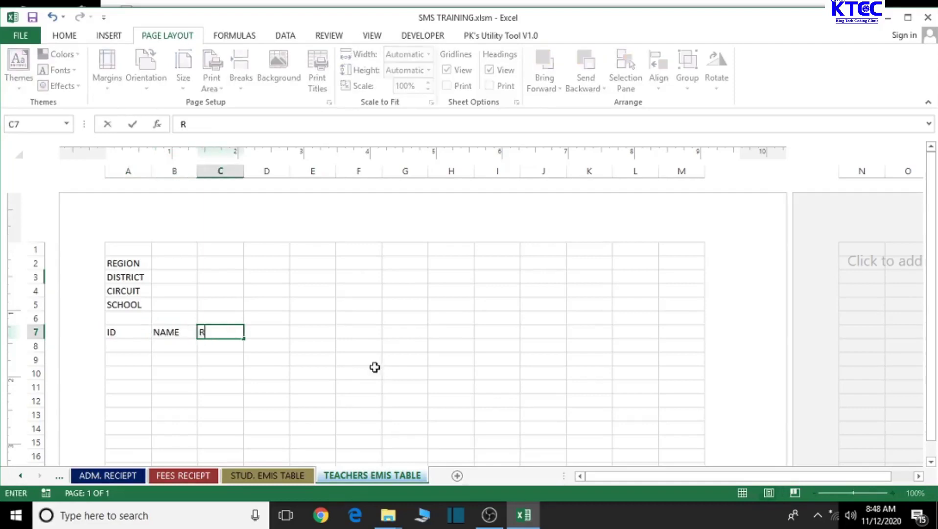
pyautogui.write('EG. NO.')
pyautogui.press('Tab')
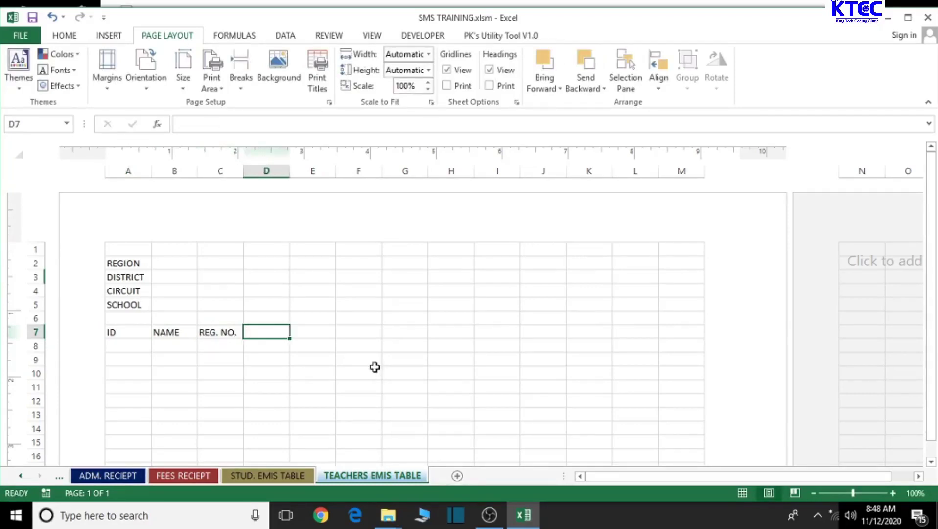
pyautogui.write('STAFF ID')
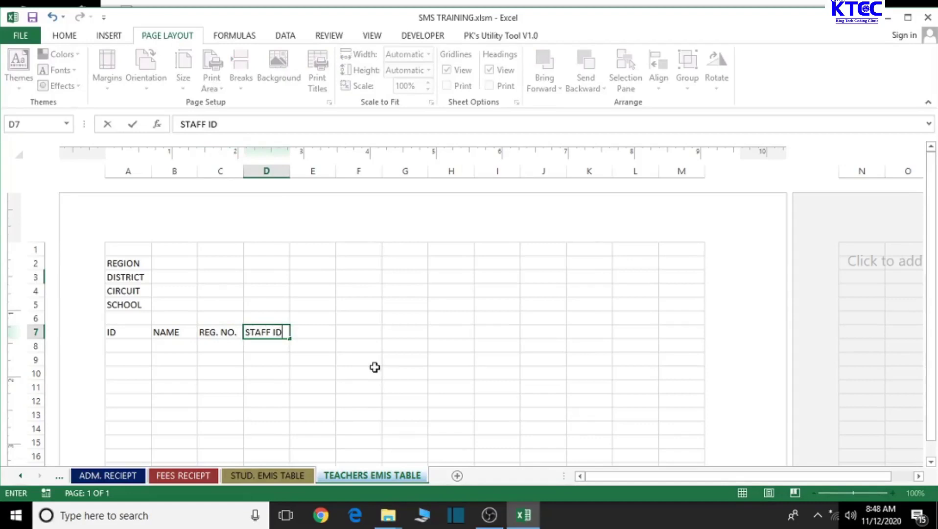
pyautogui.press('Tab')
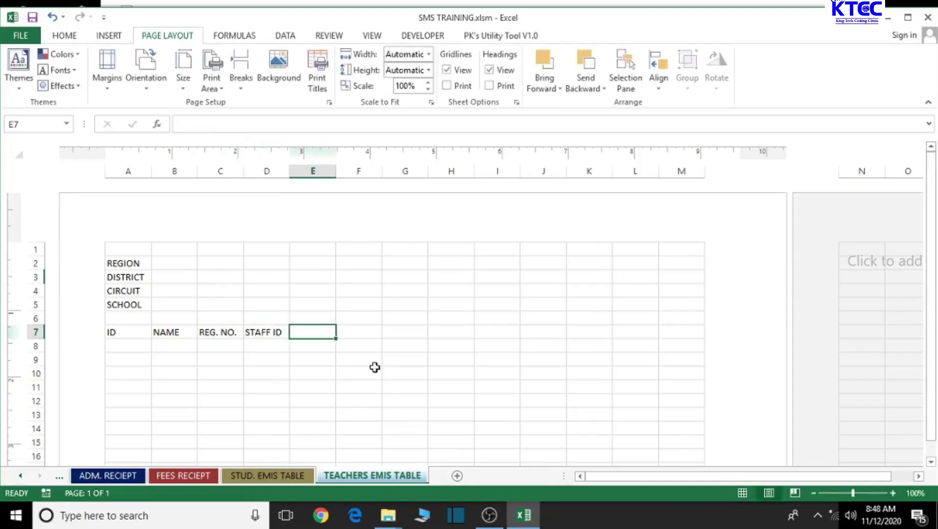
pyautogui.write('RANK')
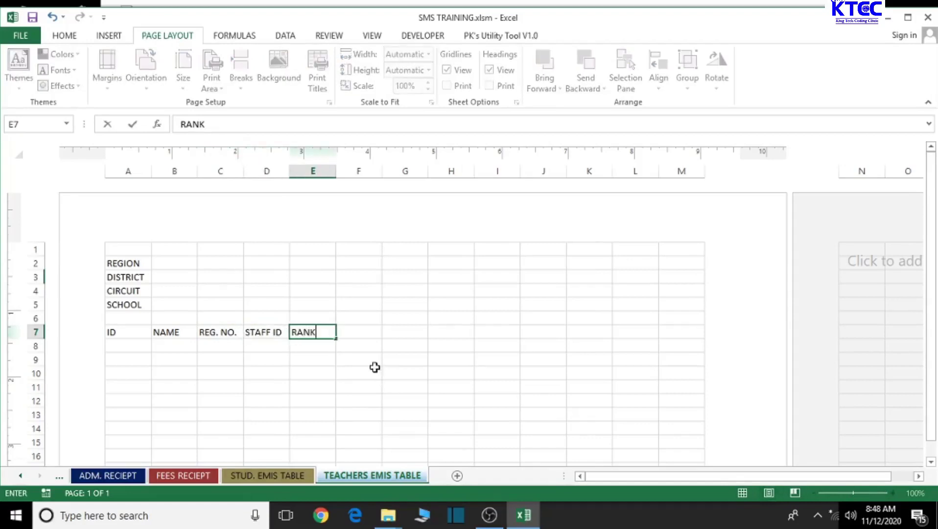
pyautogui.press('Tab')
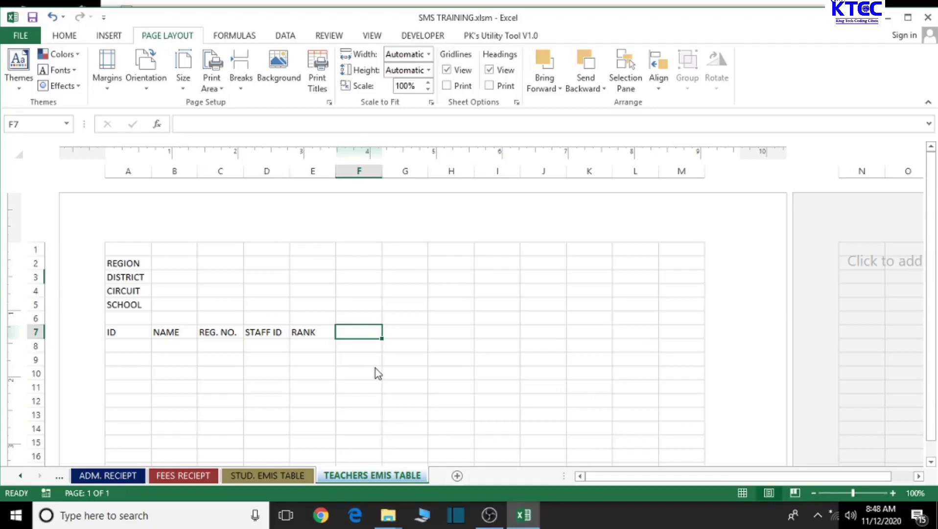
# Type the headings QUAL., SSF. NO., CONTACT, 1ST APP. DATE and SIGN across F7:J7
pyautogui.write('QUAL.')
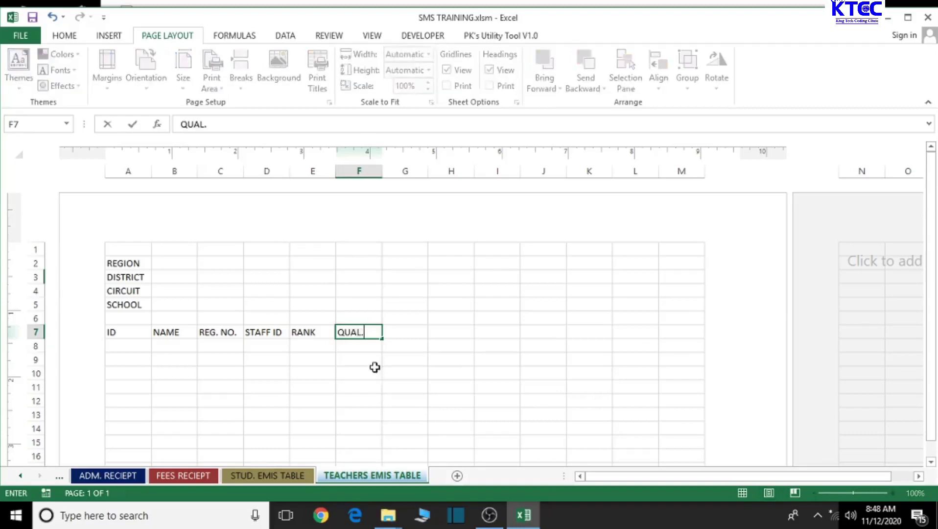
pyautogui.press('Tab')
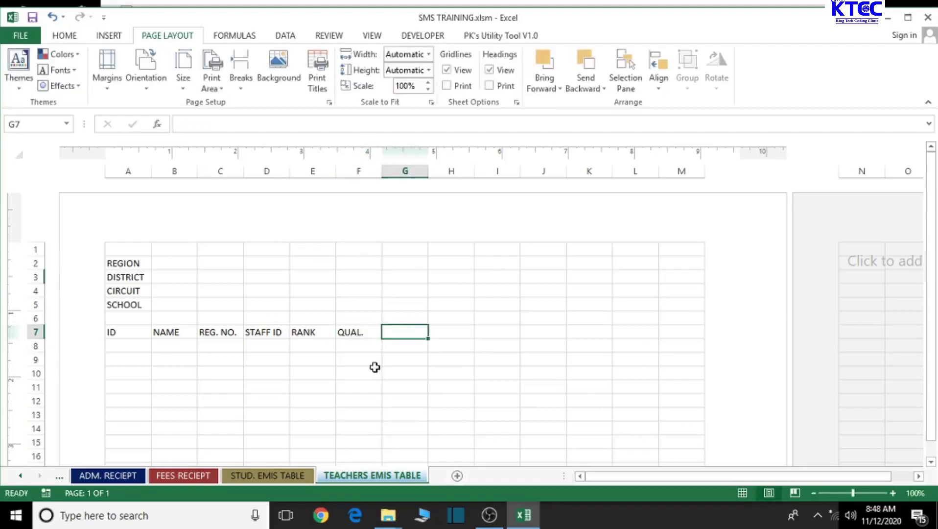
pyautogui.write('SSF')
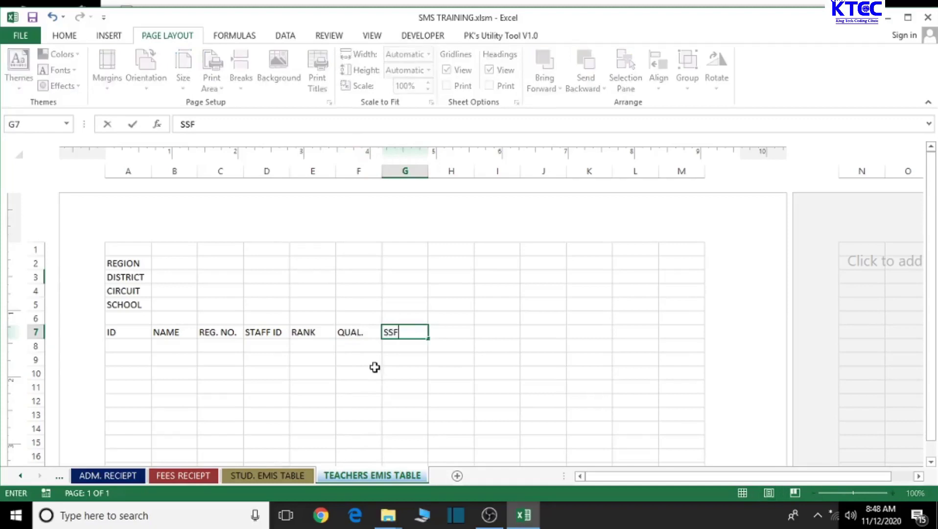
pyautogui.write('. NO.')
pyautogui.press('Tab')
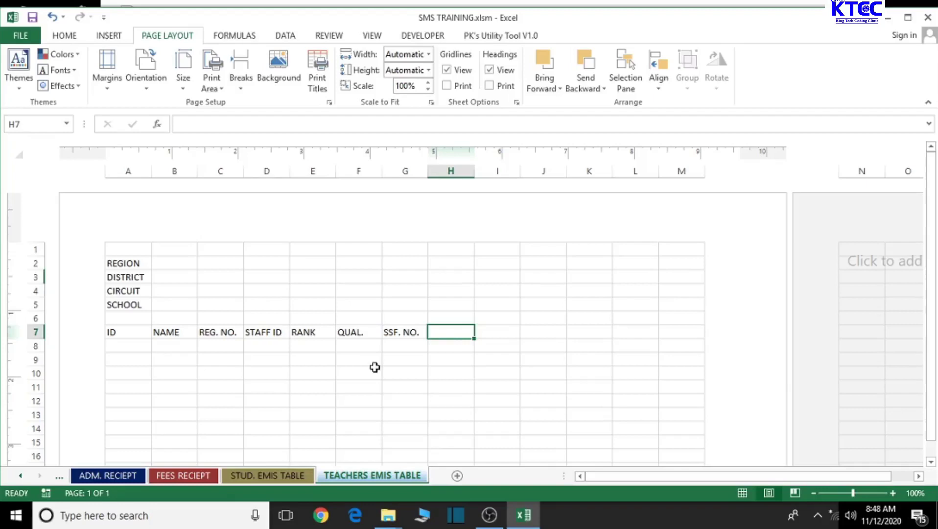
pyautogui.write('CONTACT')
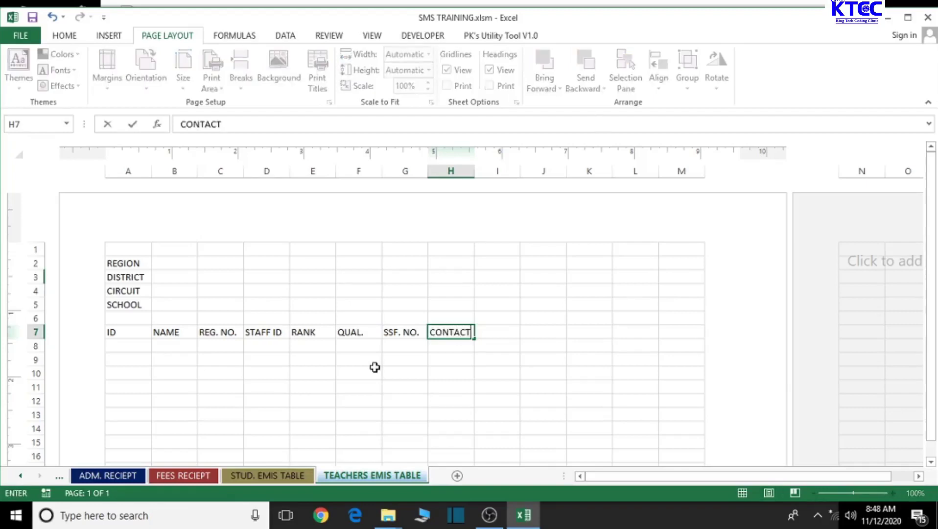
pyautogui.press('Tab')
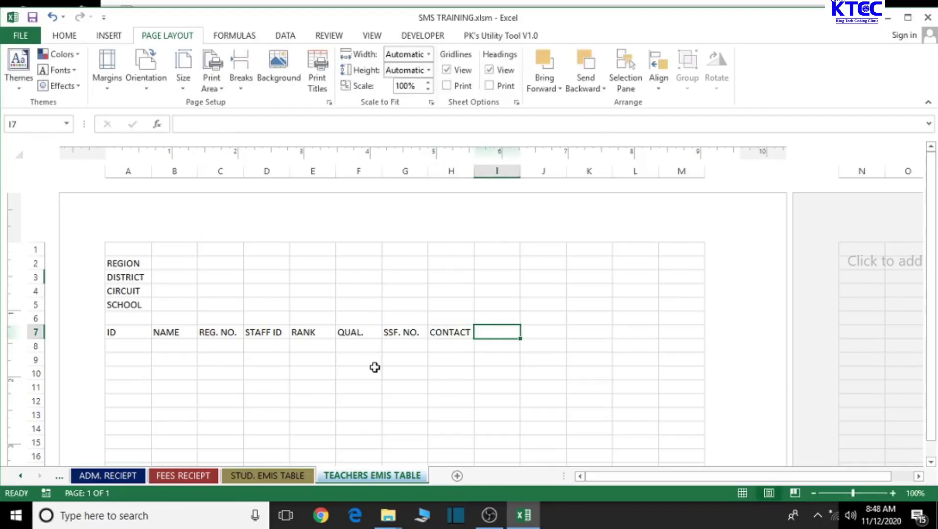
pyautogui.write('1')
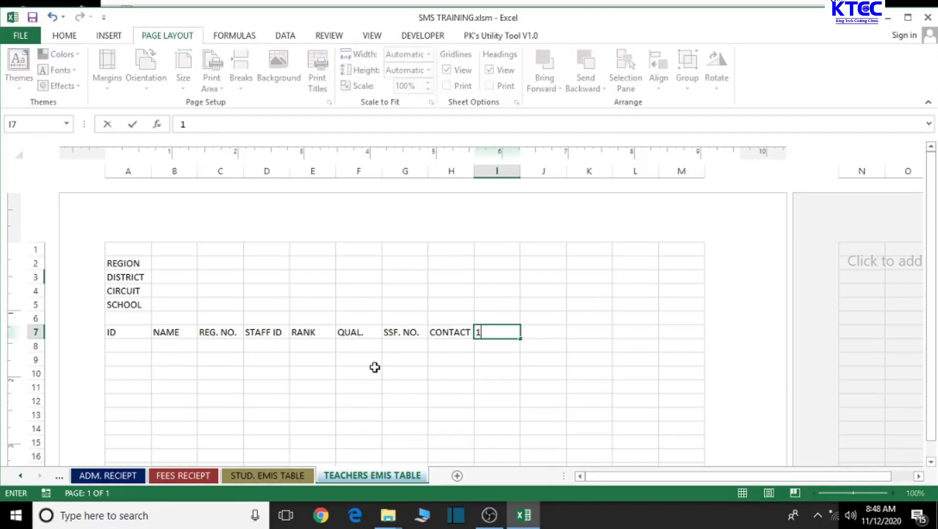
pyautogui.write('ST APP. DATR')
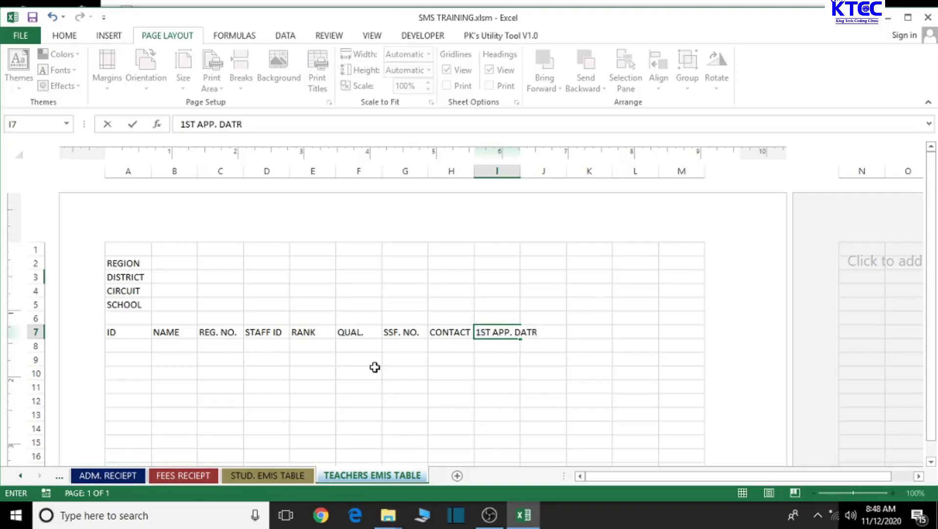
pyautogui.press('BackSpace')
pyautogui.write('E')
pyautogui.press('Tab')
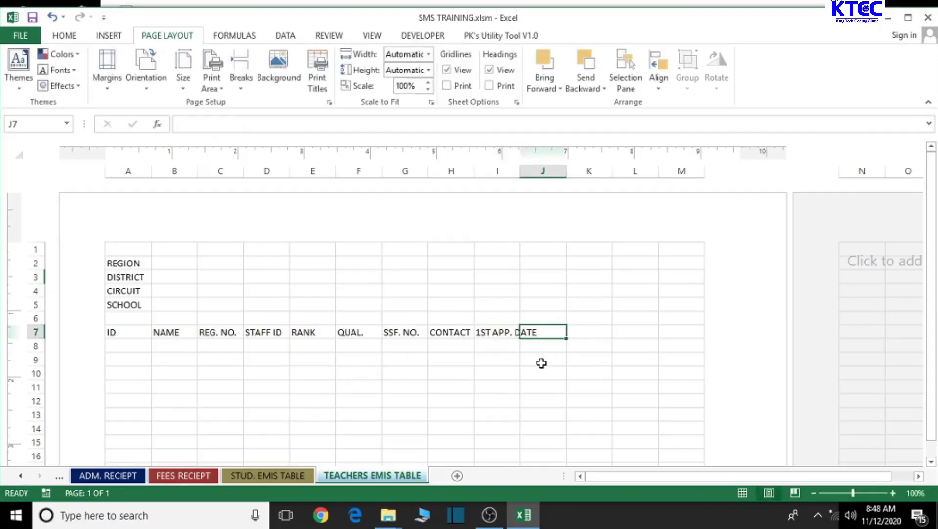
pyautogui.write('SIGN')
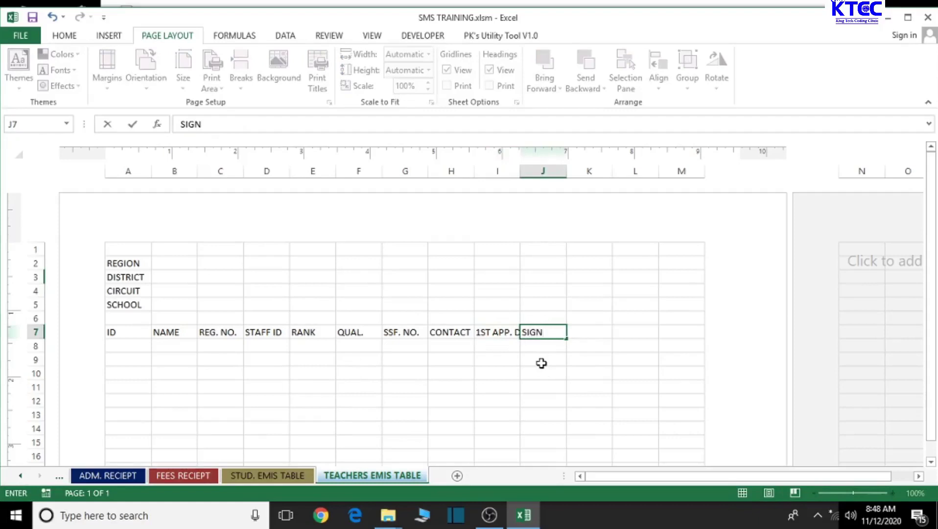
pyautogui.click(541, 362)
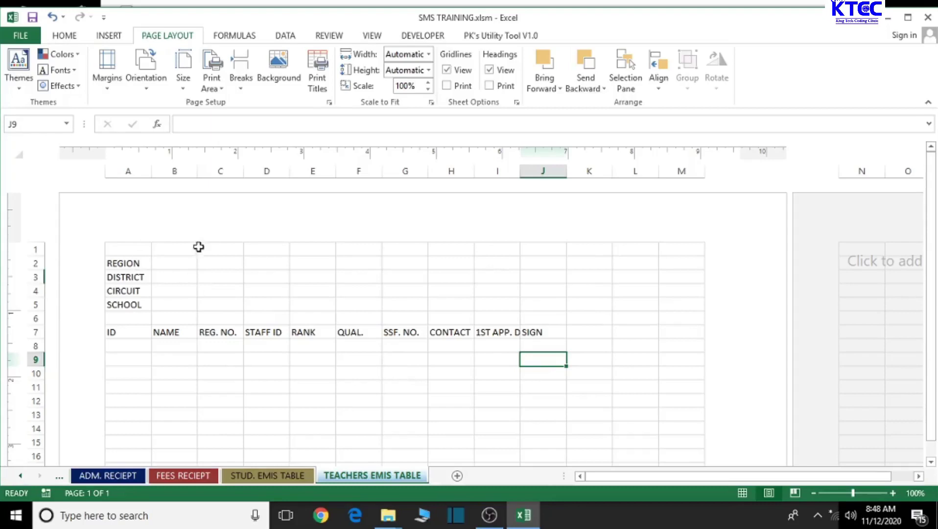
# Widen column B to about 1.91 inches to fit staff names
pyautogui.moveTo(199, 170); pyautogui.dragTo(287, 168)
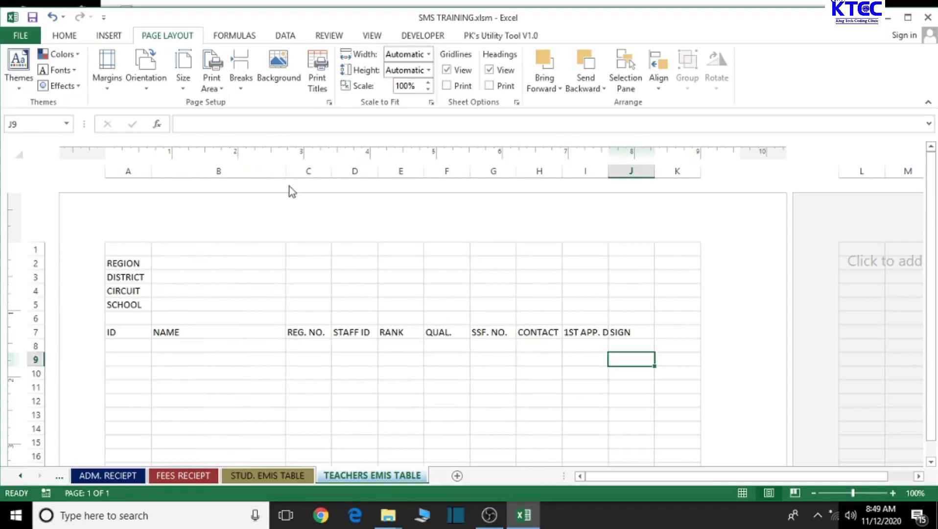
pyautogui.moveTo(287, 172); pyautogui.dragTo(279, 171)
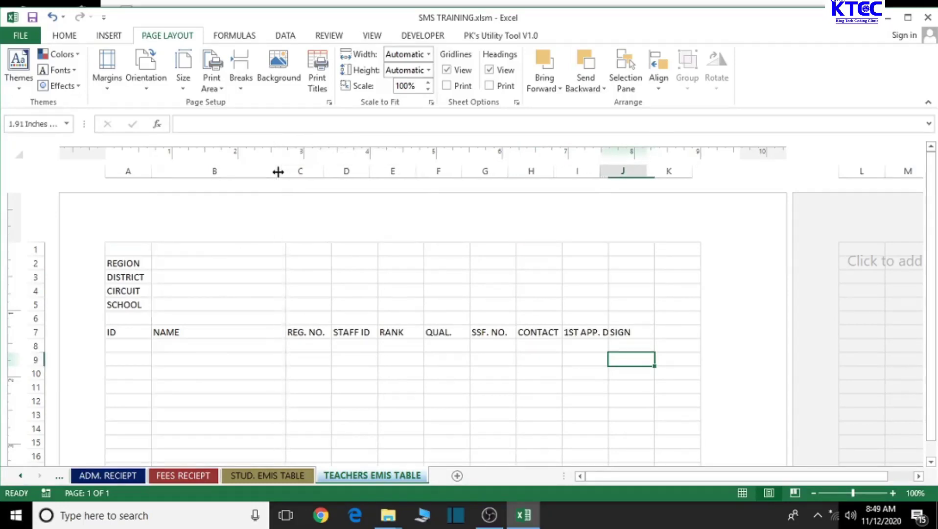
pyautogui.moveTo(278, 171); pyautogui.dragTo(628, 171)
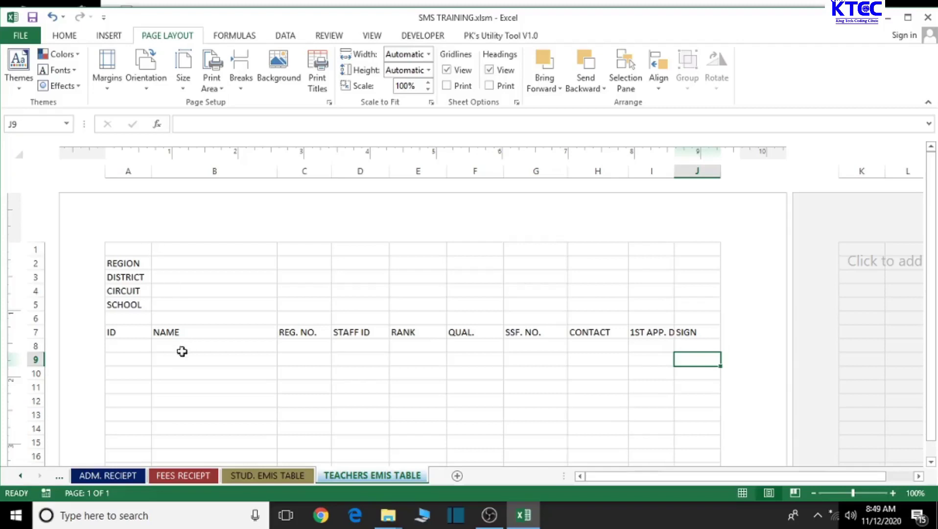
# Merge A2:B5 row by row and left-align the REGION, DISTRICT, CIRCUIT and SCHOOL labels
pyautogui.click(233, 375)
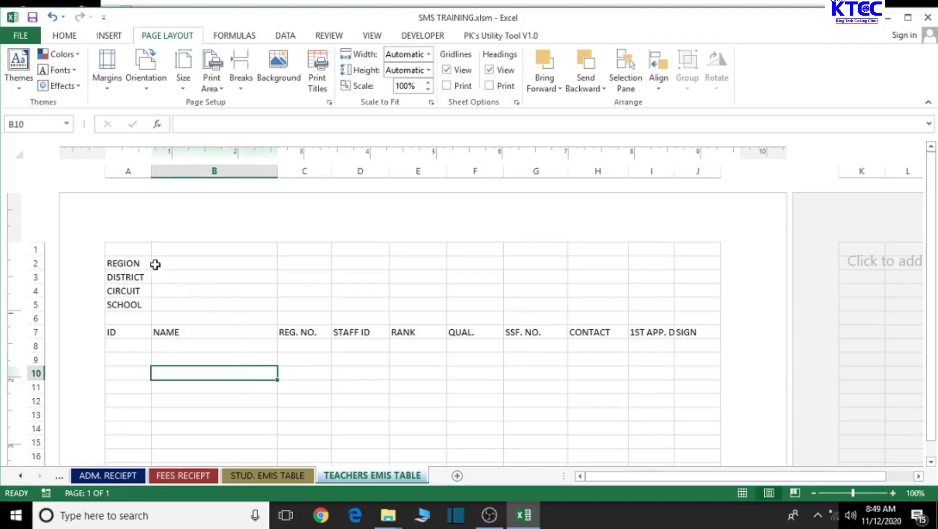
pyautogui.moveTo(126, 264); pyautogui.dragTo(203, 262)
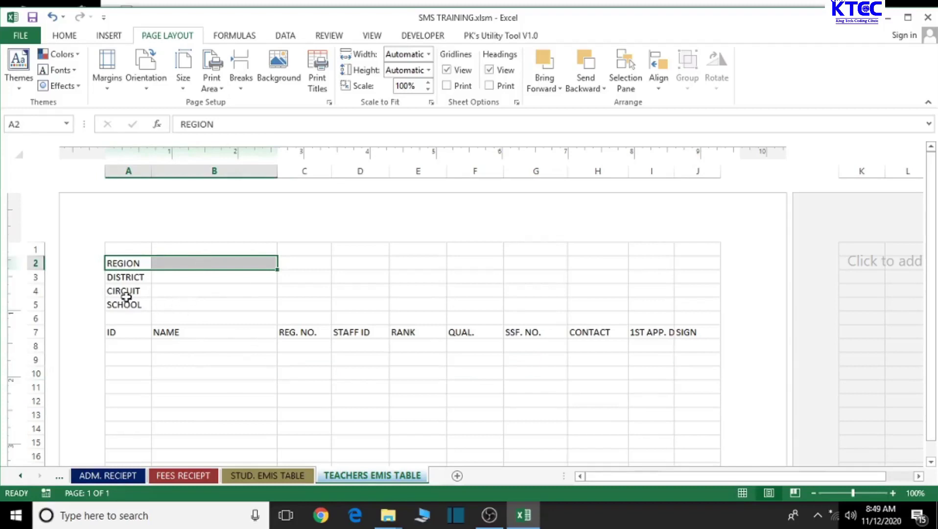
pyautogui.moveTo(116, 281); pyautogui.dragTo(216, 281)
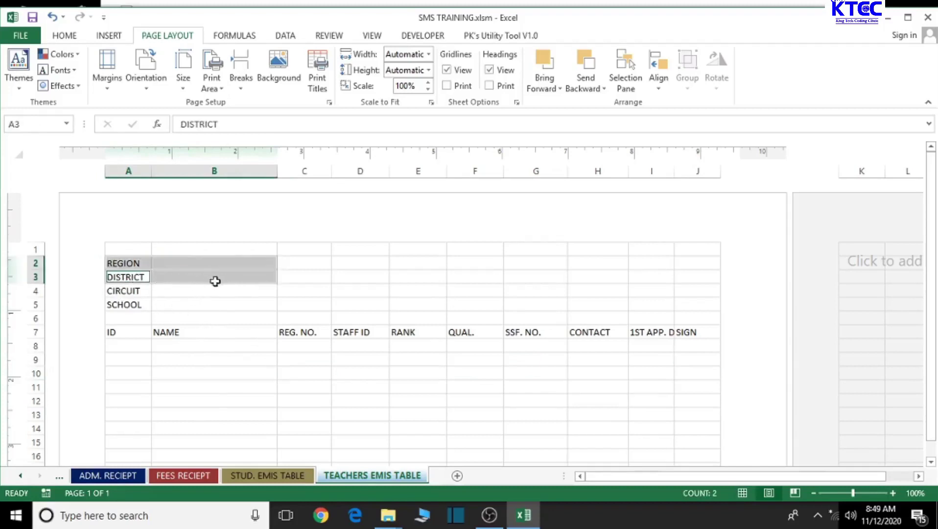
pyautogui.moveTo(132, 291); pyautogui.dragTo(221, 294)
pyautogui.moveTo(117, 306); pyautogui.dragTo(217, 302)
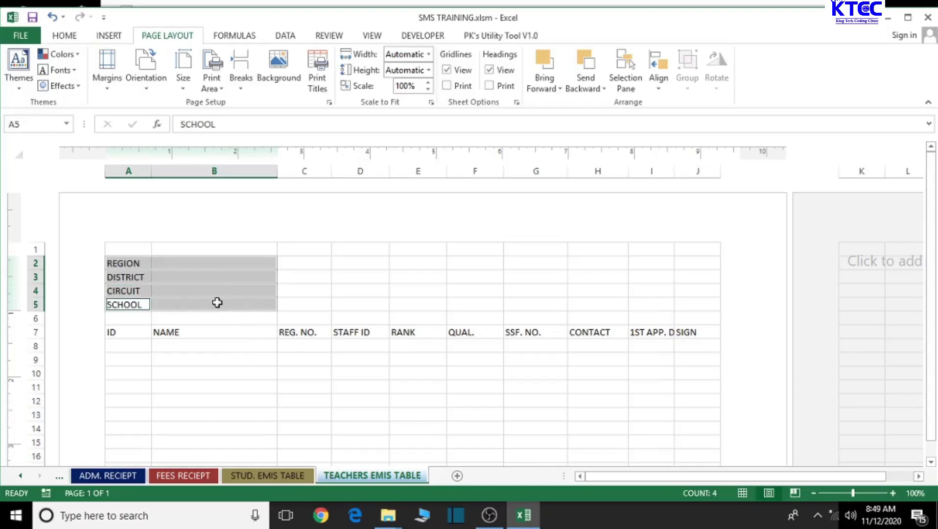
pyautogui.click(68, 37)
pyautogui.click(378, 81)
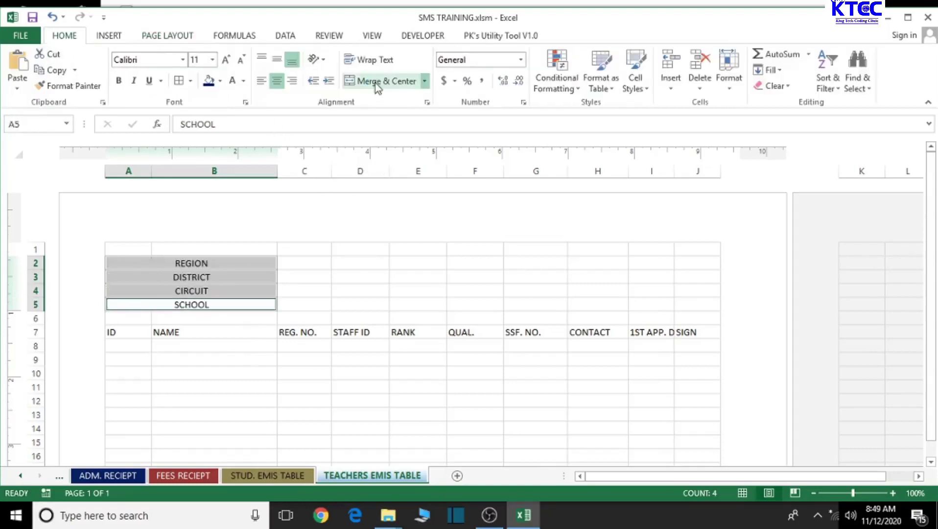
pyautogui.click(264, 87)
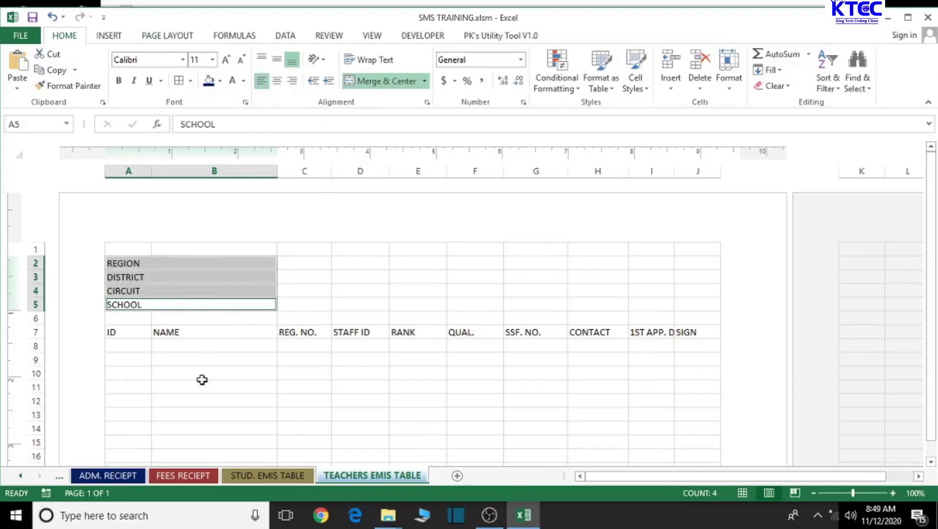
pyautogui.click(208, 398)
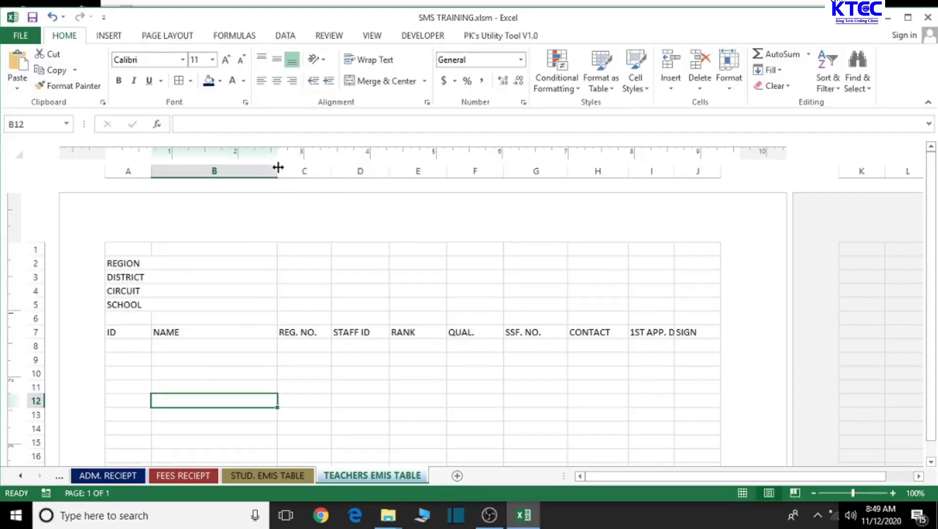
# Narrow column A to fit the ID header and widen column B for names
pyautogui.moveTo(277, 167); pyautogui.dragTo(261, 175)
pyautogui.click(138, 263)
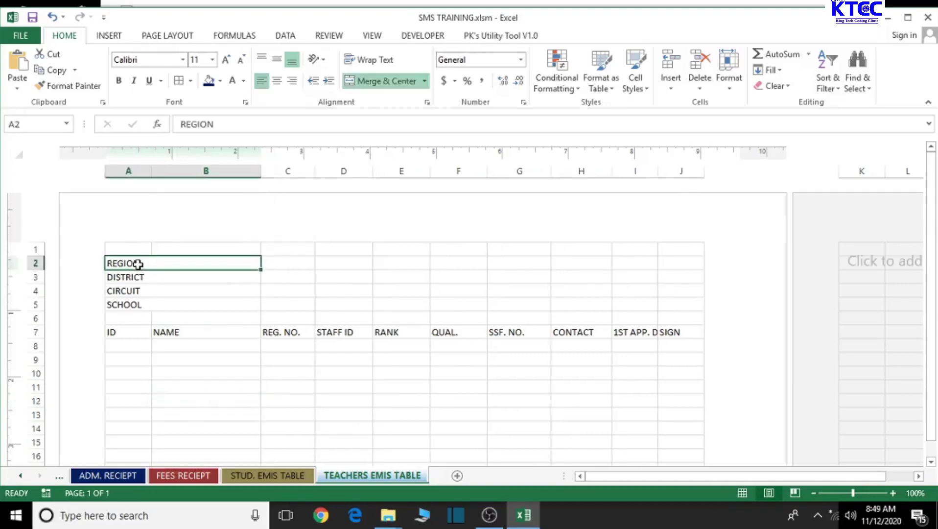
pyautogui.moveTo(153, 170); pyautogui.dragTo(136, 167)
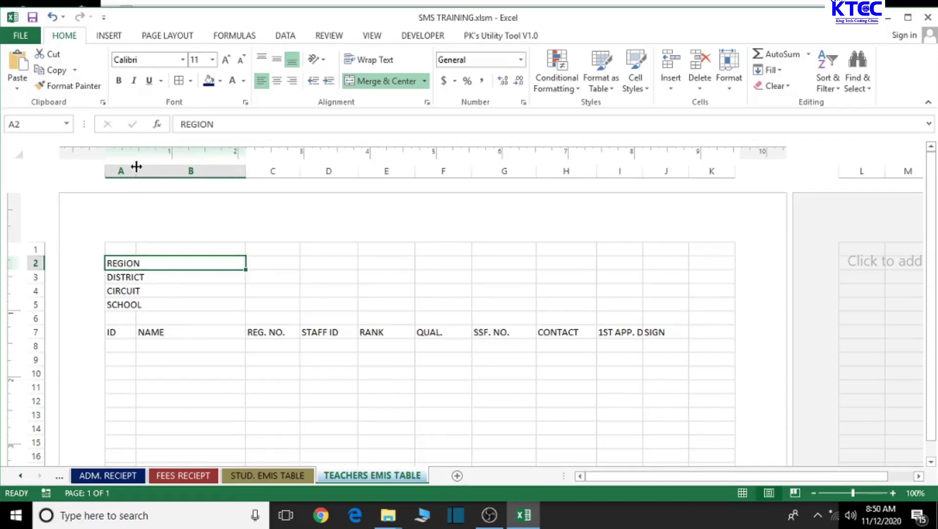
pyautogui.moveTo(136, 167); pyautogui.dragTo(127, 167)
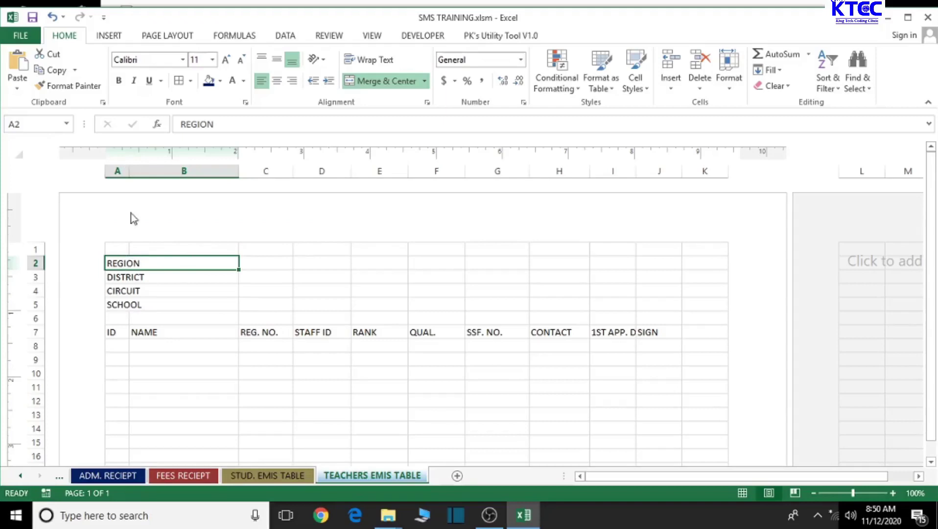
pyautogui.moveTo(132, 173); pyautogui.dragTo(128, 172)
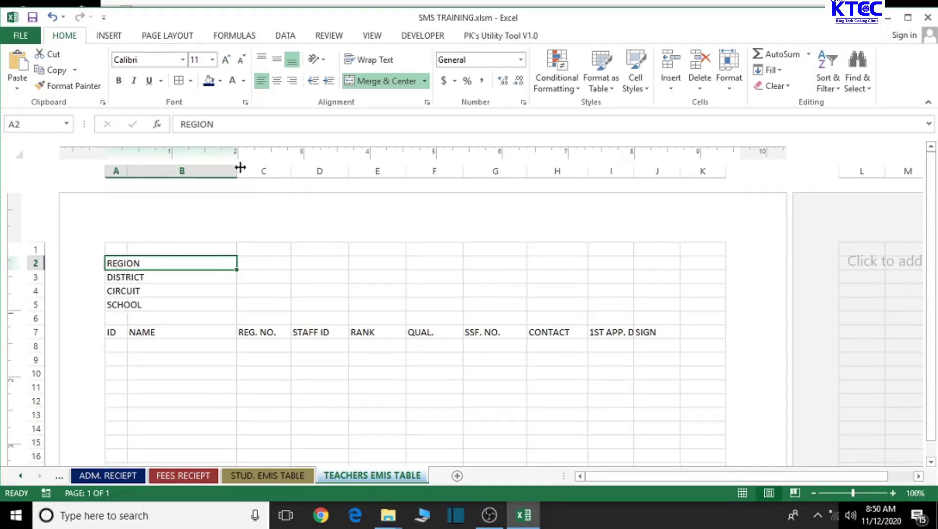
pyautogui.moveTo(238, 167); pyautogui.dragTo(302, 172)
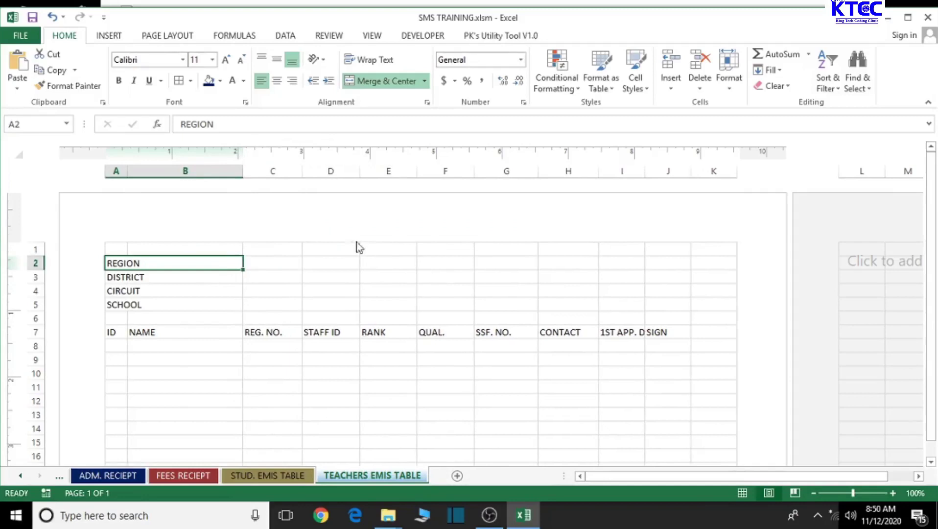
# Adjust columns D through J so every heading, including 1ST APP. DATE, fits
pyautogui.moveTo(359, 172); pyautogui.dragTo(355, 172)
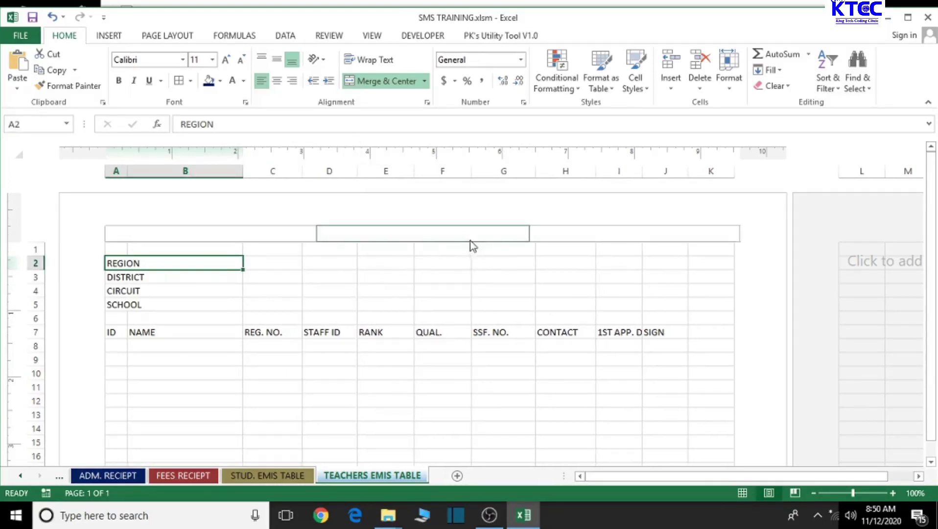
pyautogui.moveTo(471, 171); pyautogui.dragTo(478, 170)
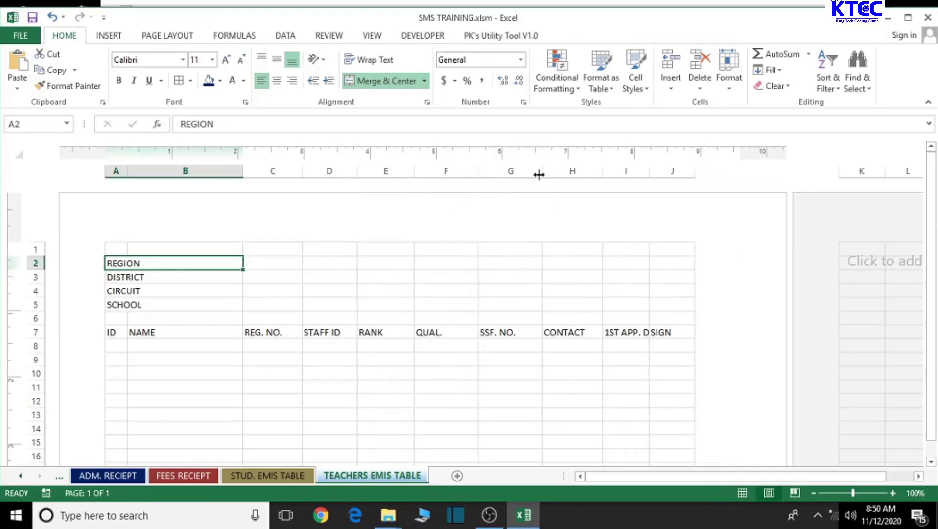
pyautogui.moveTo(542, 171); pyautogui.dragTo(559, 170)
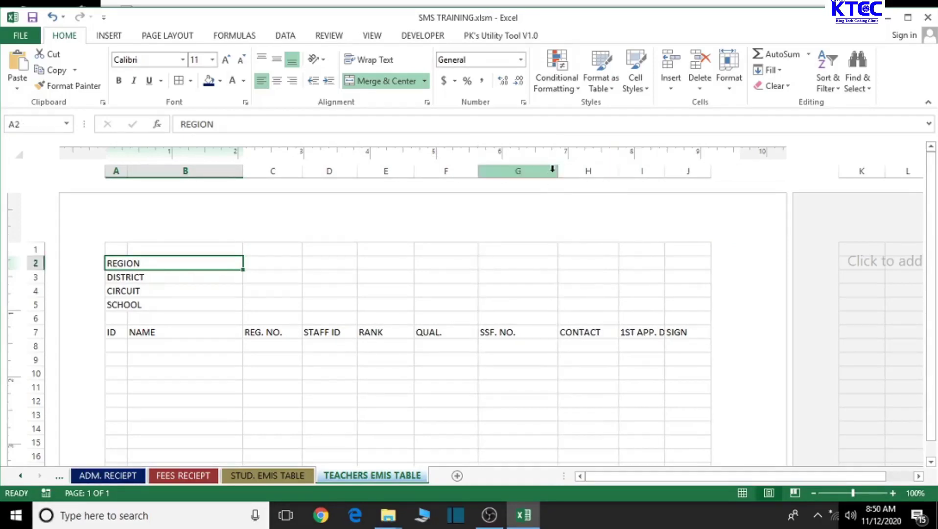
pyautogui.moveTo(558, 170); pyautogui.dragTo(545, 174)
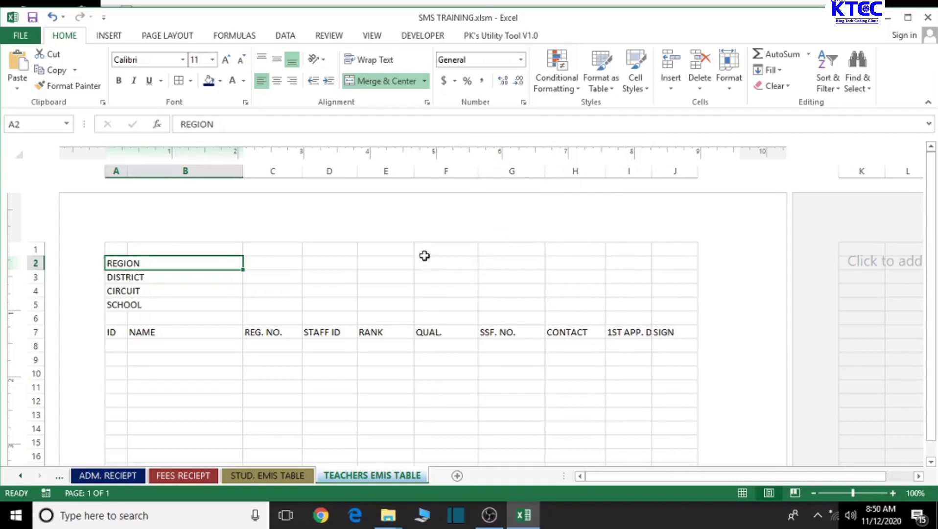
pyautogui.moveTo(414, 175); pyautogui.dragTo(296, 172)
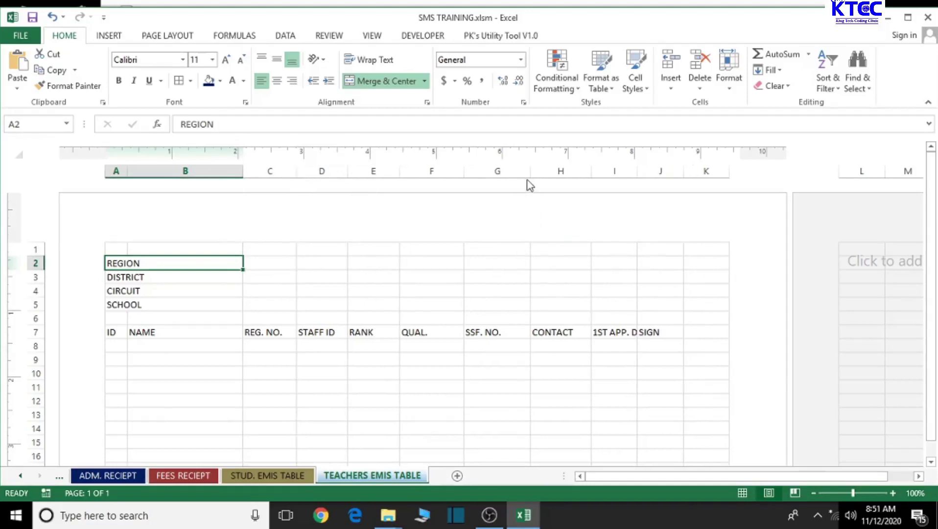
pyautogui.moveTo(528, 172); pyautogui.dragTo(528, 171)
pyautogui.moveTo(589, 173); pyautogui.dragTo(655, 175)
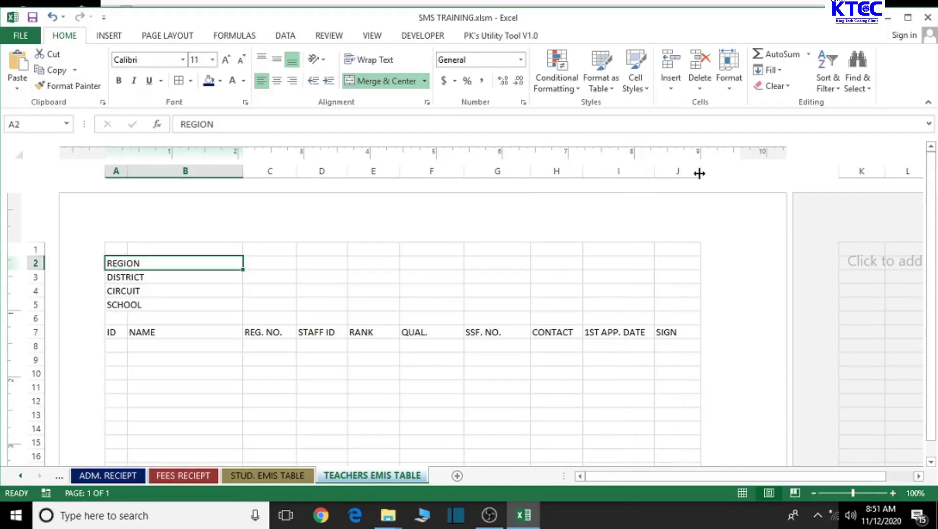
pyautogui.moveTo(699, 173); pyautogui.dragTo(701, 174)
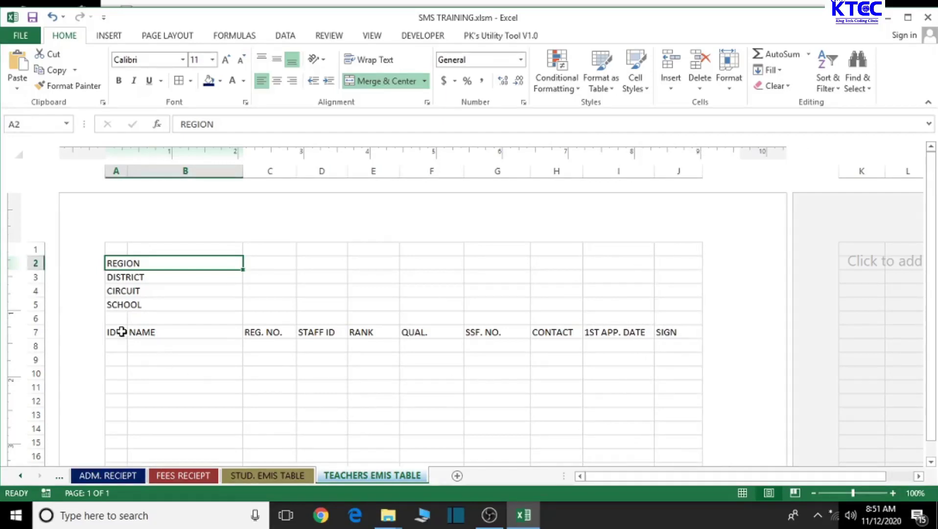
pyautogui.moveTo(114, 334); pyautogui.dragTo(670, 334)
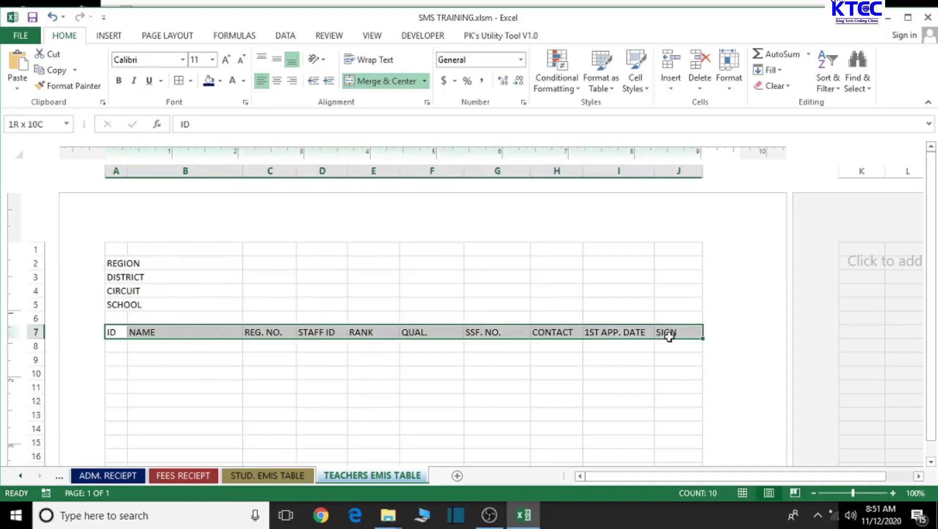
# Format the A7:J7 headings as bold, centred Times New Roman
pyautogui.click(146, 59)
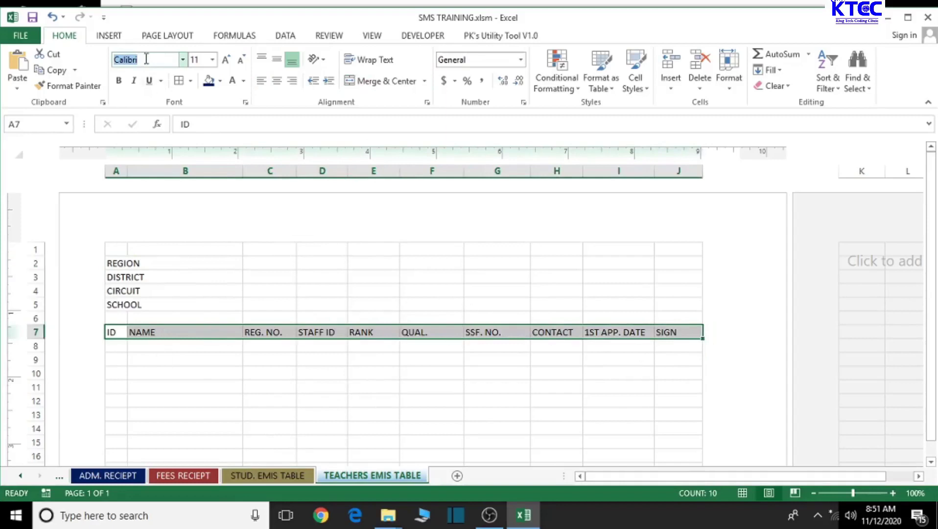
pyautogui.write('Times New Roma')
pyautogui.press('Return')
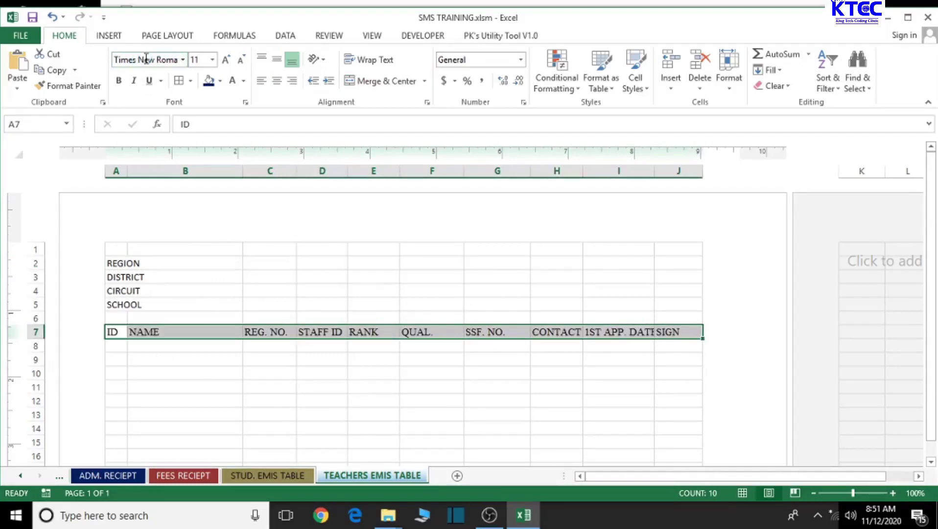
pyautogui.click(119, 80)
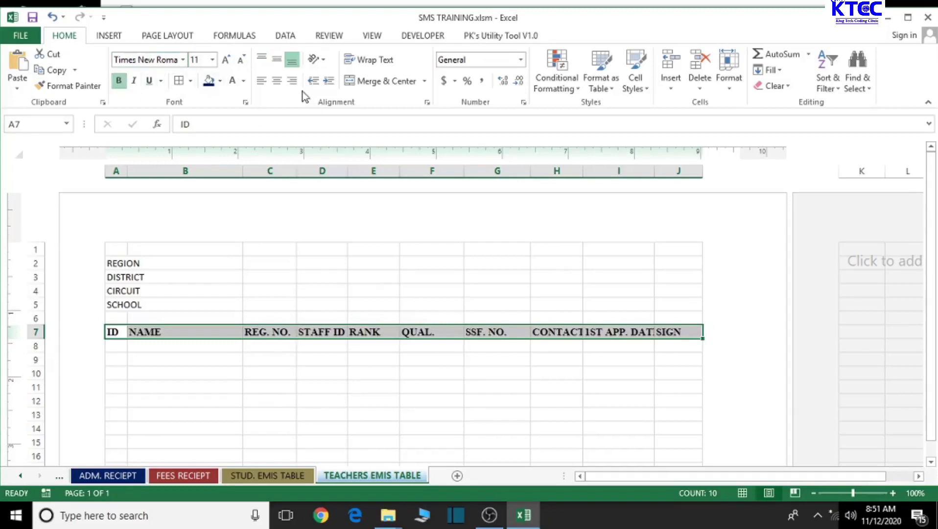
pyautogui.click(277, 81)
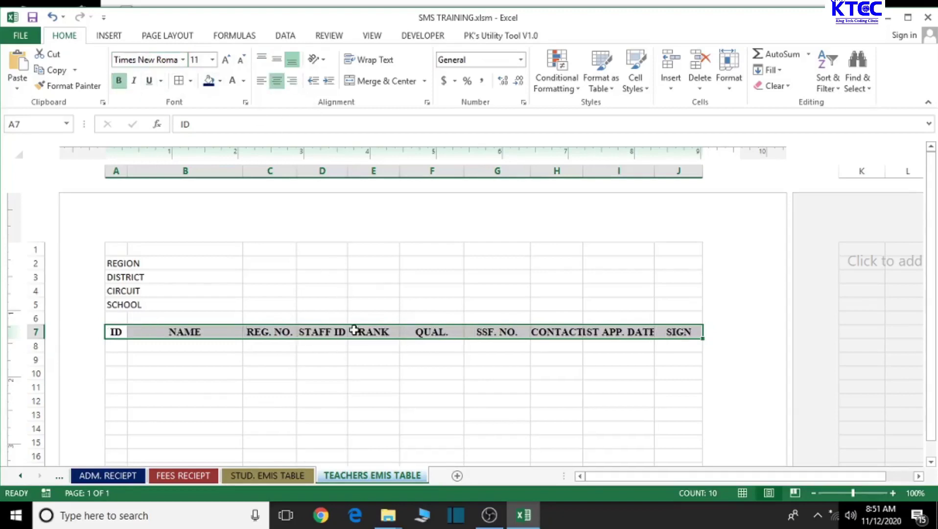
pyautogui.click(385, 387)
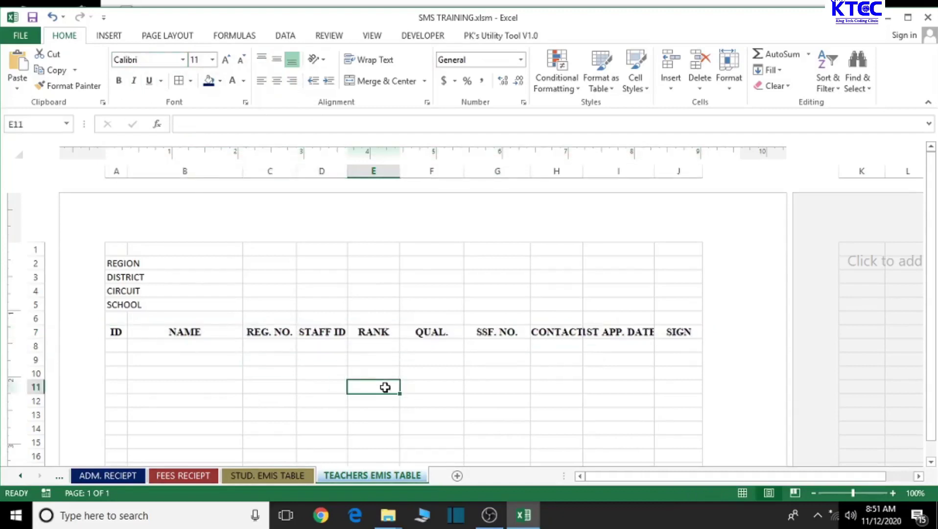
pyautogui.click(186, 250)
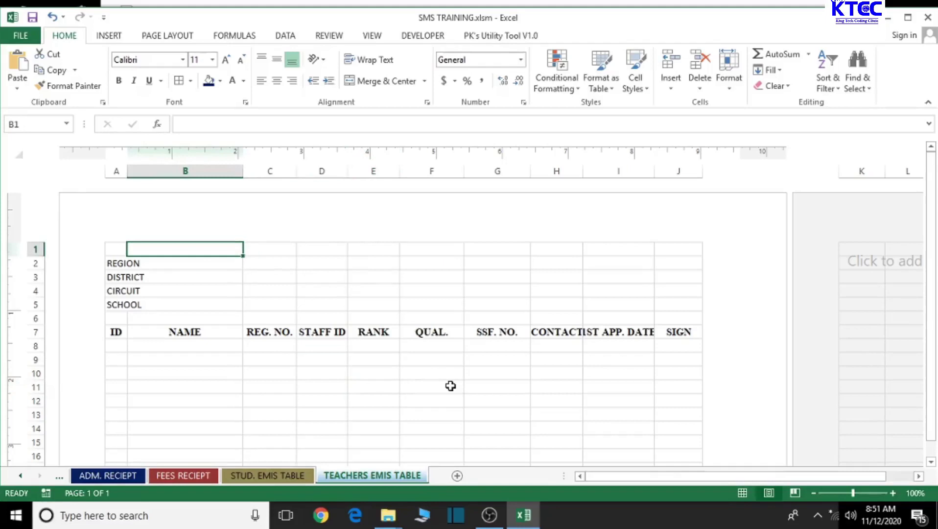
# Enter the title STAFF LIST FOR EMIS DATA in B1 and select B1 through I1
pyautogui.write('STAFF LIST FO')
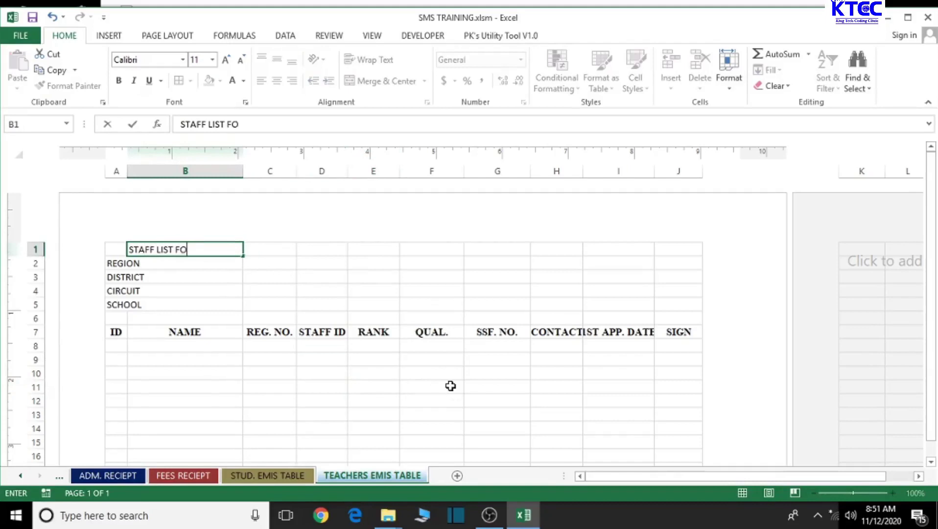
pyautogui.write('R EMIS DAT')
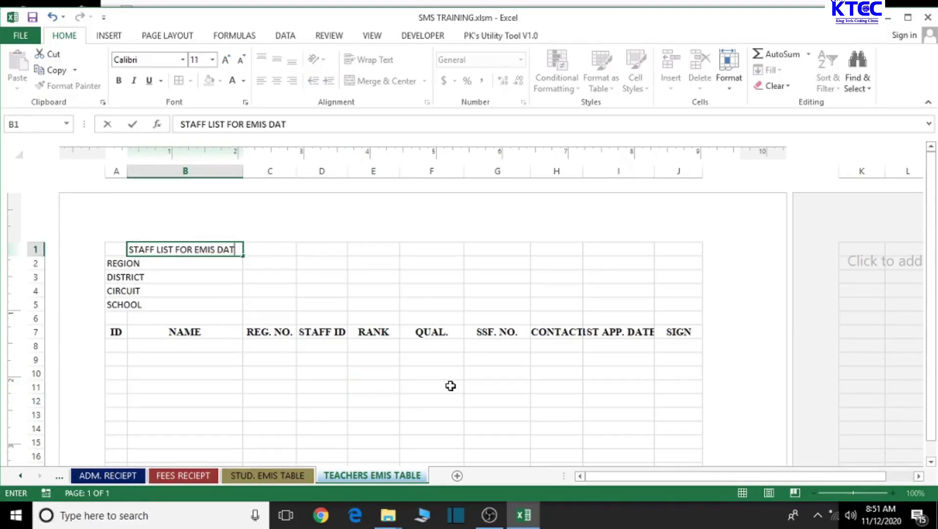
pyautogui.write('A')
pyautogui.click(450, 386)
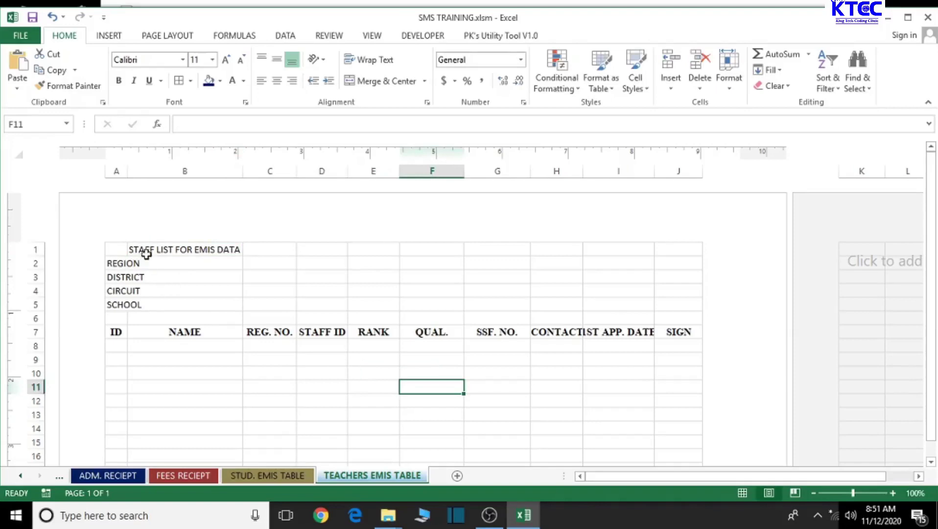
pyautogui.moveTo(150, 252); pyautogui.dragTo(613, 251)
# Merge and centre the title, making it 16-point bold Times New Roman
pyautogui.click(380, 81)
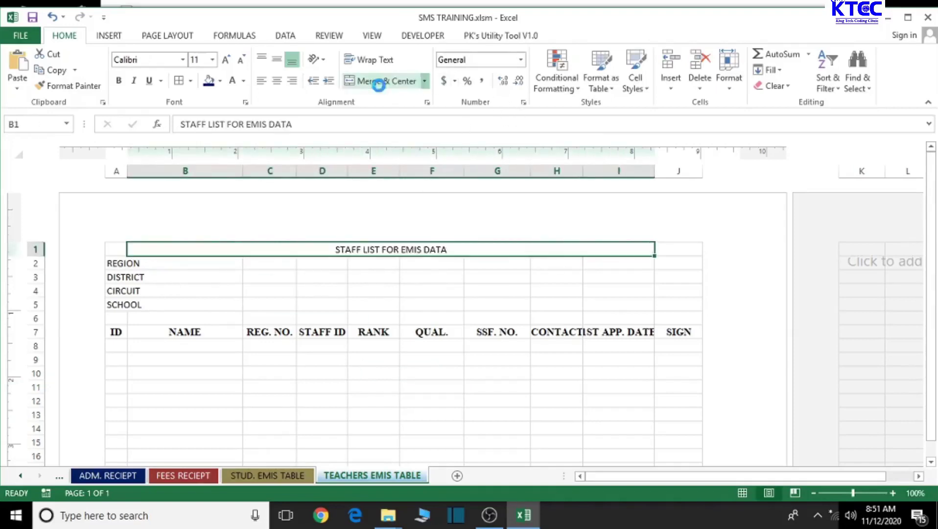
pyautogui.click(224, 59)
pyautogui.click(224, 62)
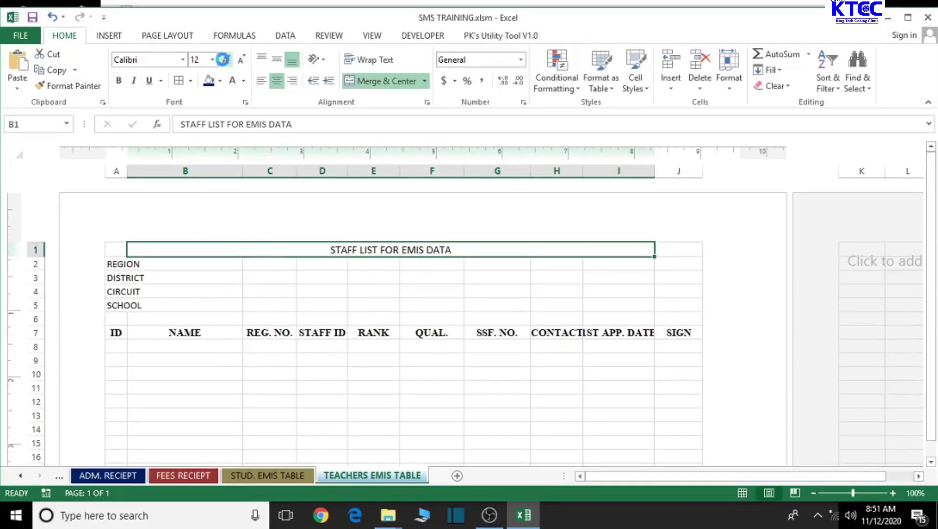
pyautogui.click(225, 62)
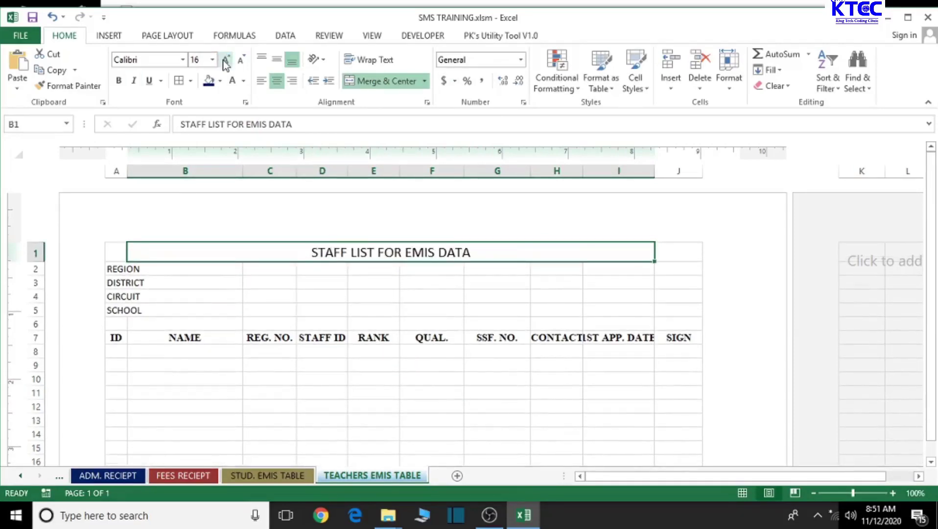
pyautogui.click(147, 61)
pyautogui.write('Times New Roma')
pyautogui.press('Return')
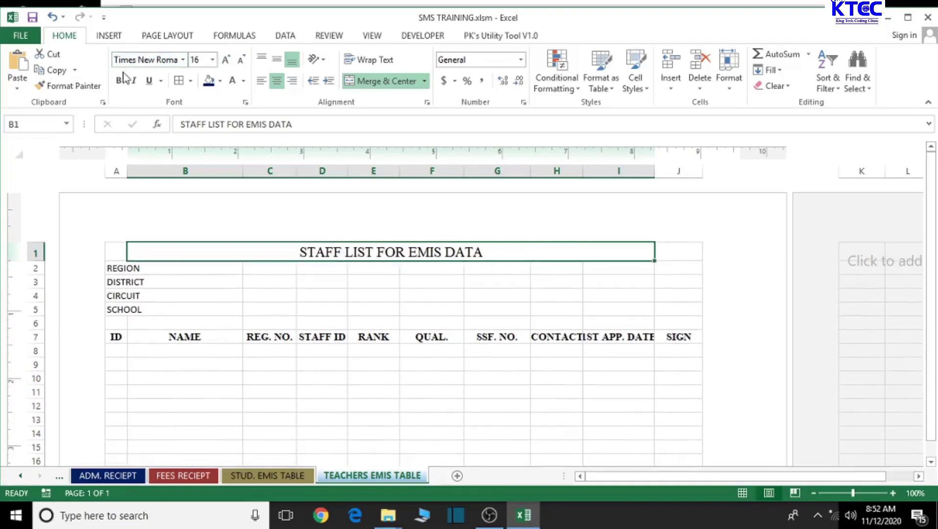
pyautogui.click(120, 81)
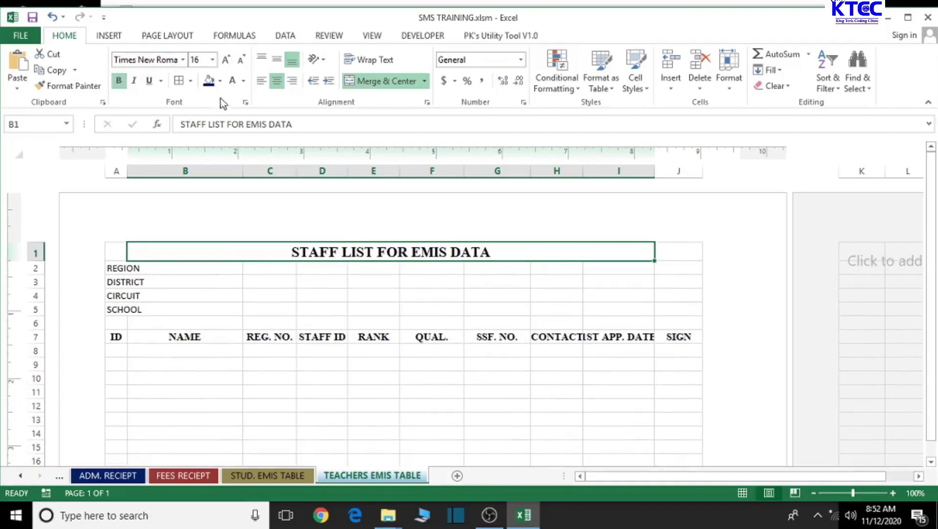
# Colour the title white on navy, widen column I and slightly narrow column G
pyautogui.click(208, 81)
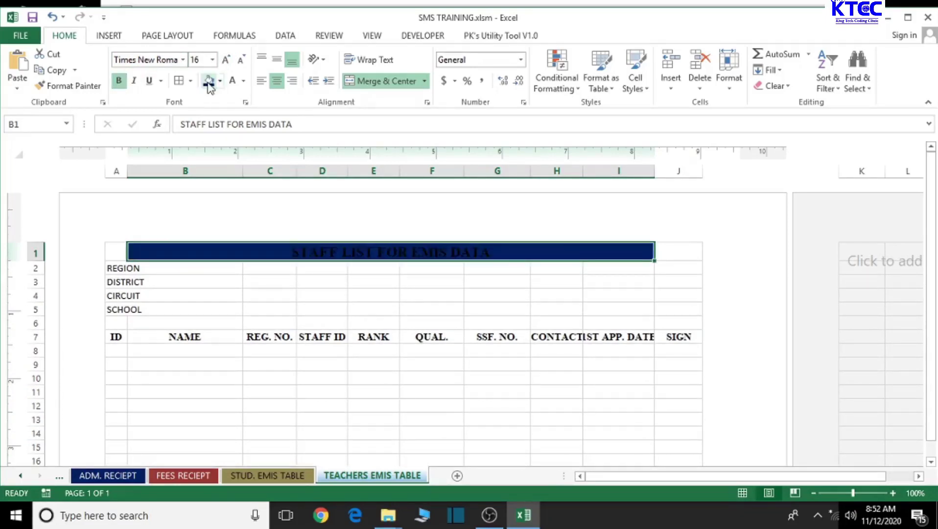
pyautogui.click(234, 81)
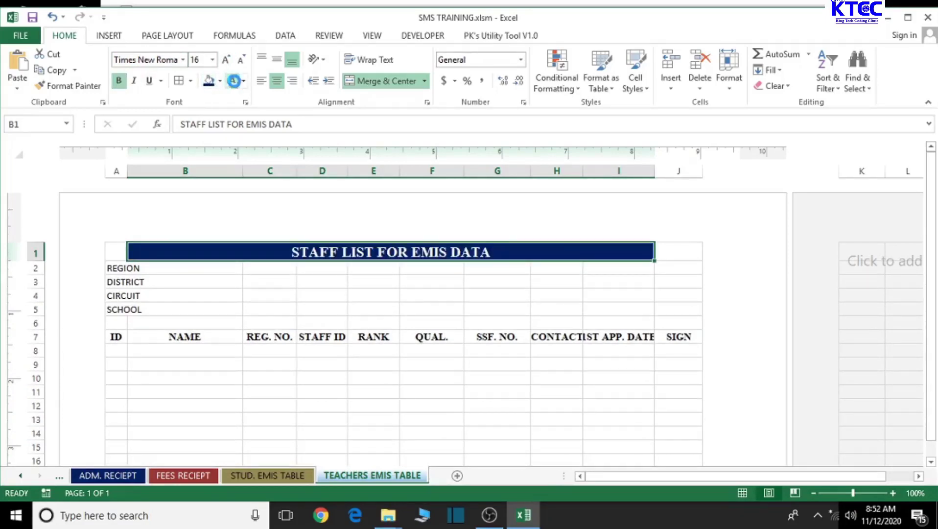
pyautogui.click(372, 409)
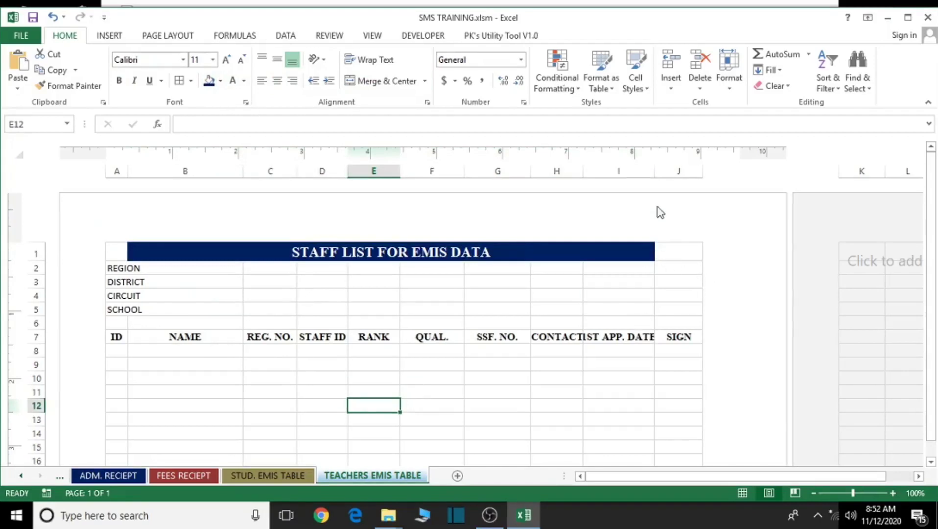
pyautogui.moveTo(656, 170); pyautogui.dragTo(662, 170)
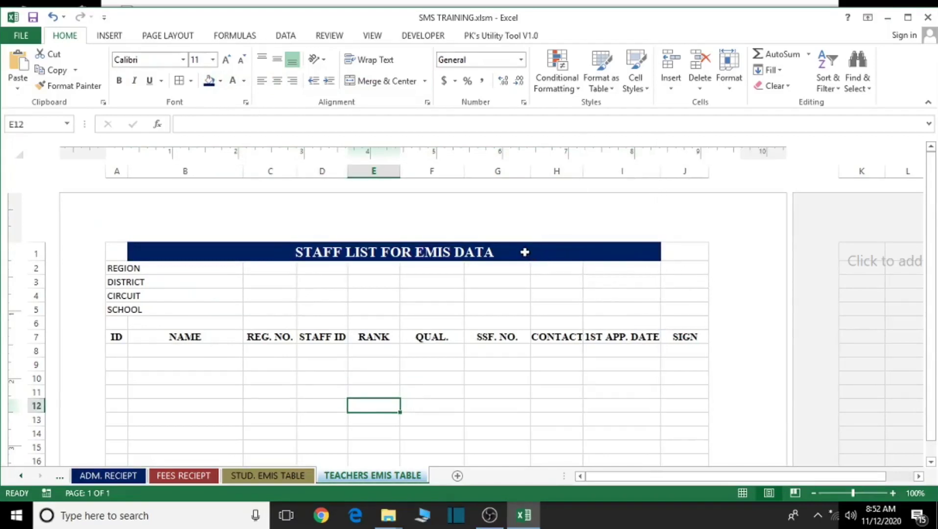
pyautogui.moveTo(533, 172); pyautogui.dragTo(527, 171)
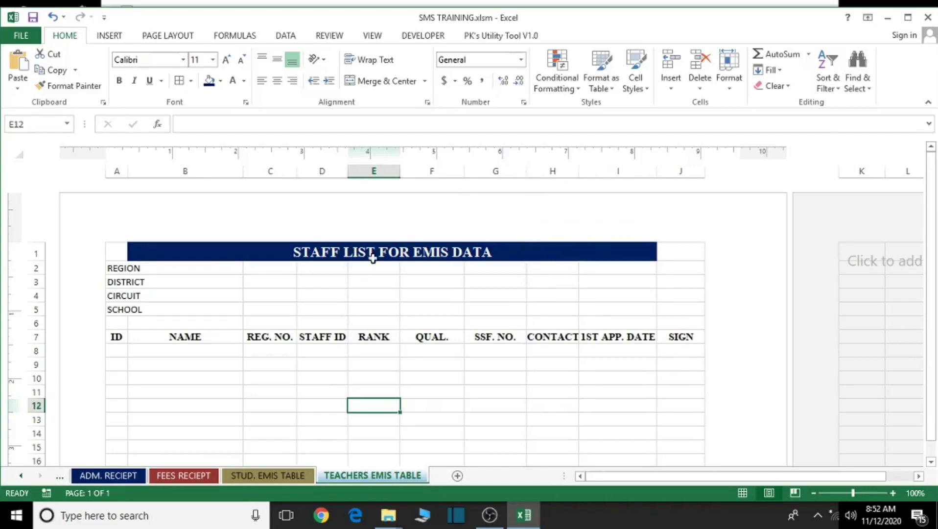
# Adjust the widths of columns E, F and G slightly to tighten the table
pyautogui.moveTo(397, 172); pyautogui.dragTo(396, 171)
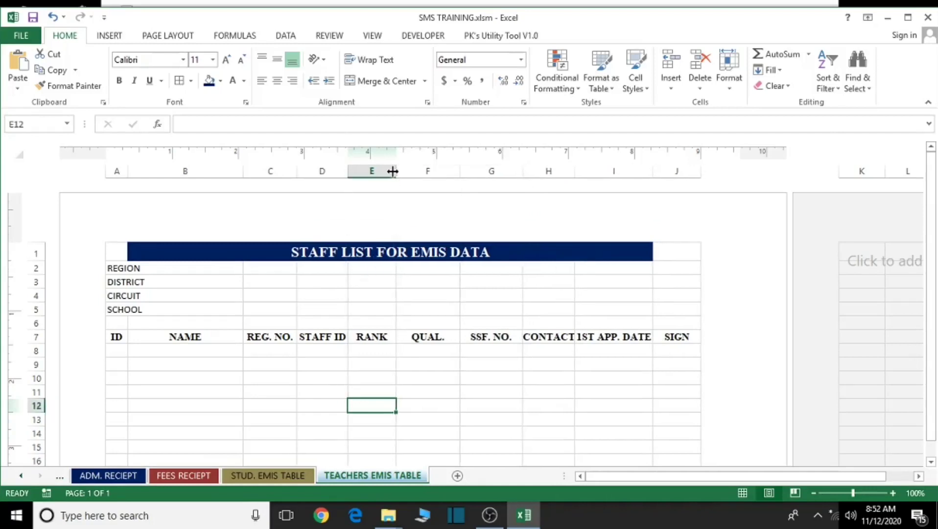
pyautogui.moveTo(456, 171); pyautogui.dragTo(454, 169)
pyautogui.moveTo(517, 170); pyautogui.dragTo(575, 172)
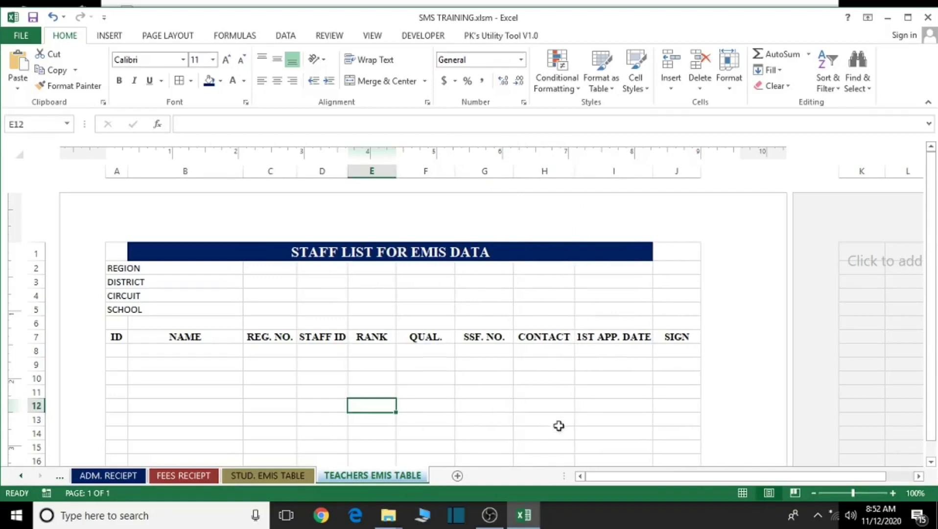
# Scroll down through the sheet and back up to check the page layout
pyautogui.scroll(-3, 558, 427)
pyautogui.scroll(3, 558, 428)
pyautogui.scroll(-8, 559, 428)
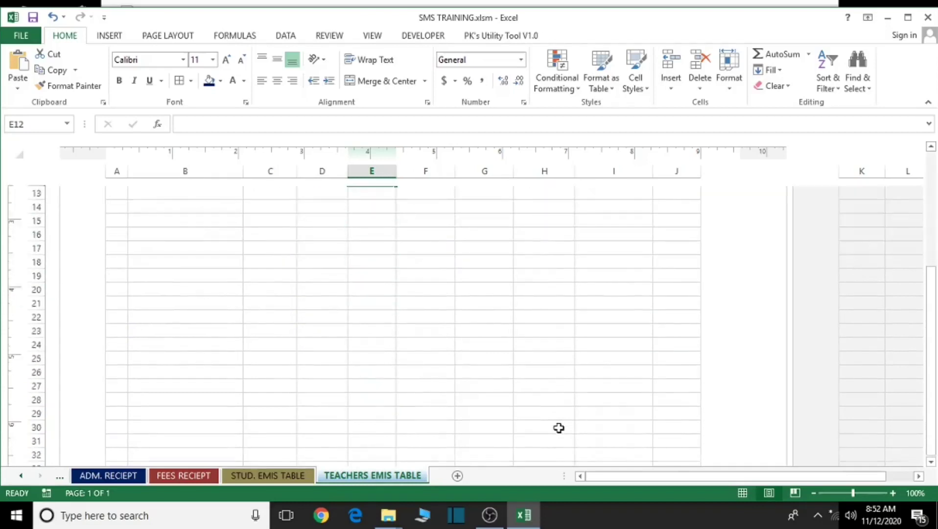
pyautogui.scroll(-3, 558, 427)
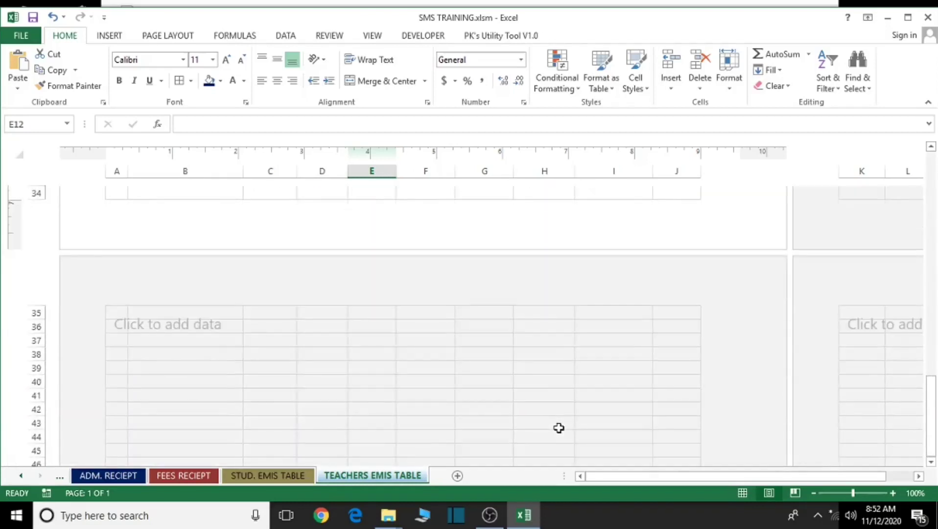
pyautogui.scroll(-2, 559, 427)
pyautogui.scroll(5, 559, 427)
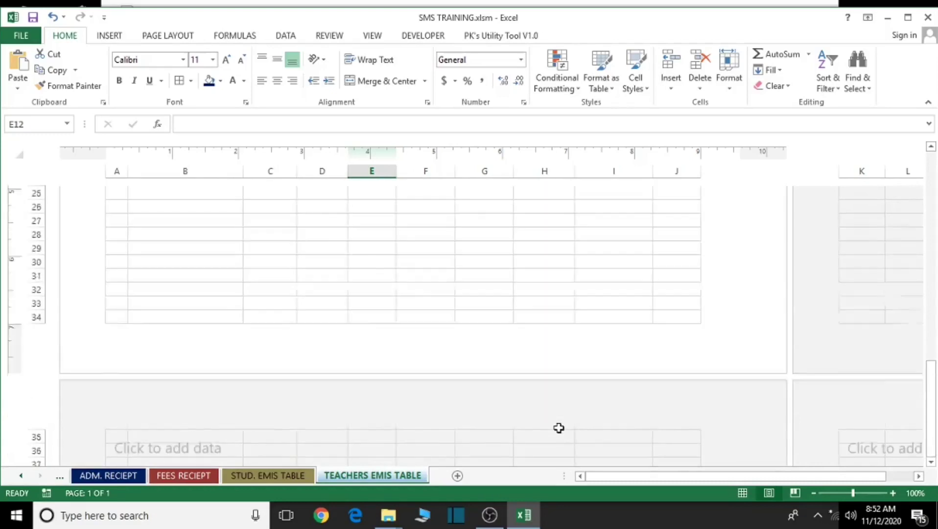
pyautogui.scroll(9, 558, 428)
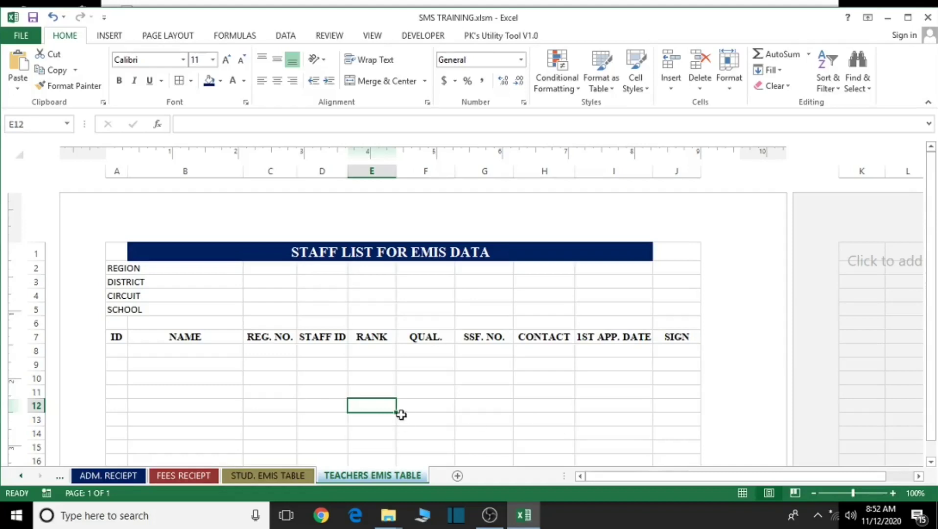
# Enter 1 and 2 in A8:A9 and fill the ID series down to 50 in A57
pyautogui.click(121, 350)
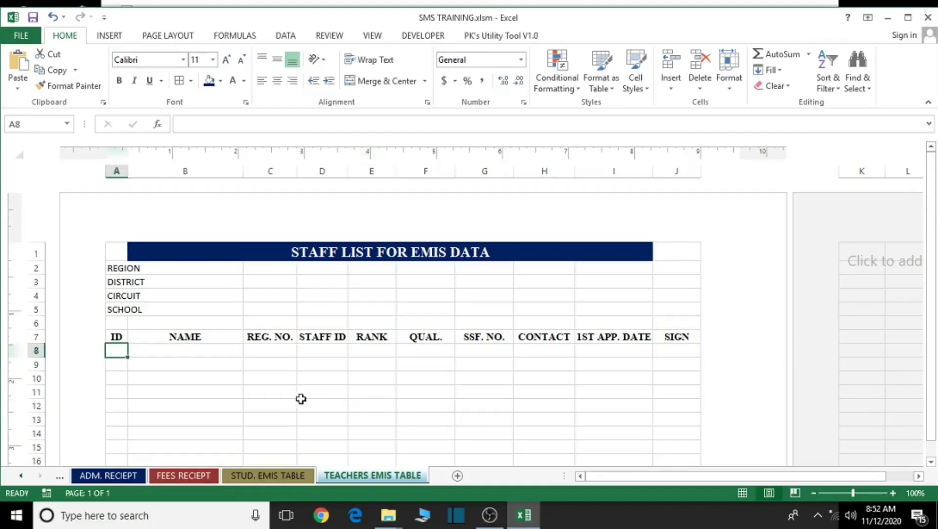
pyautogui.write('1')
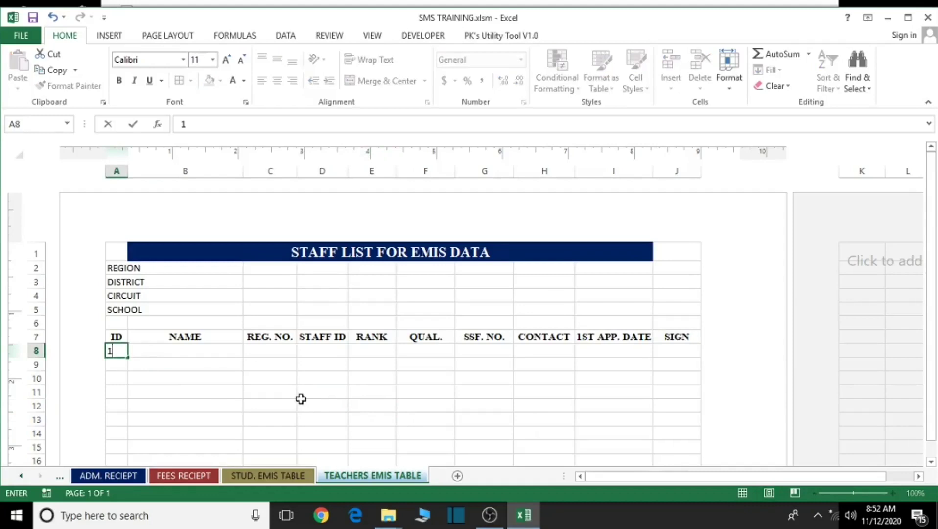
pyautogui.press('Return')
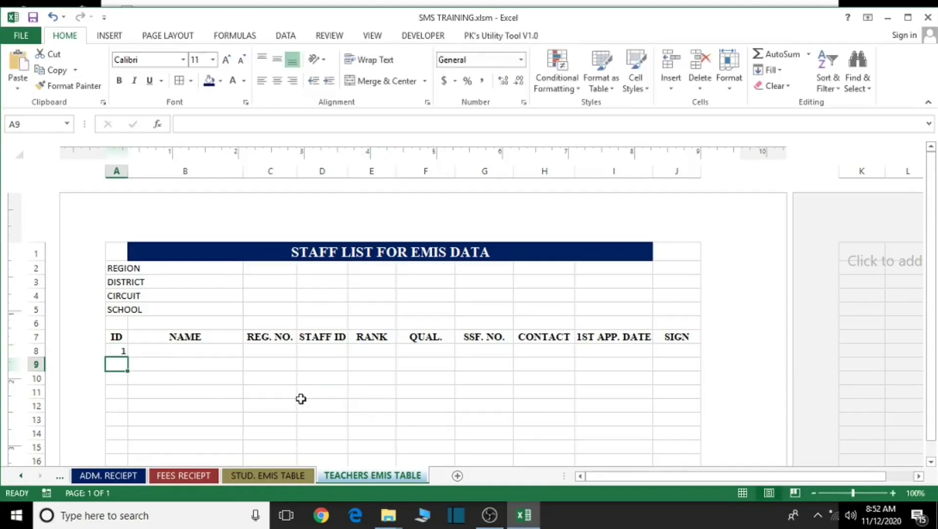
pyautogui.write('2')
pyautogui.click(249, 422)
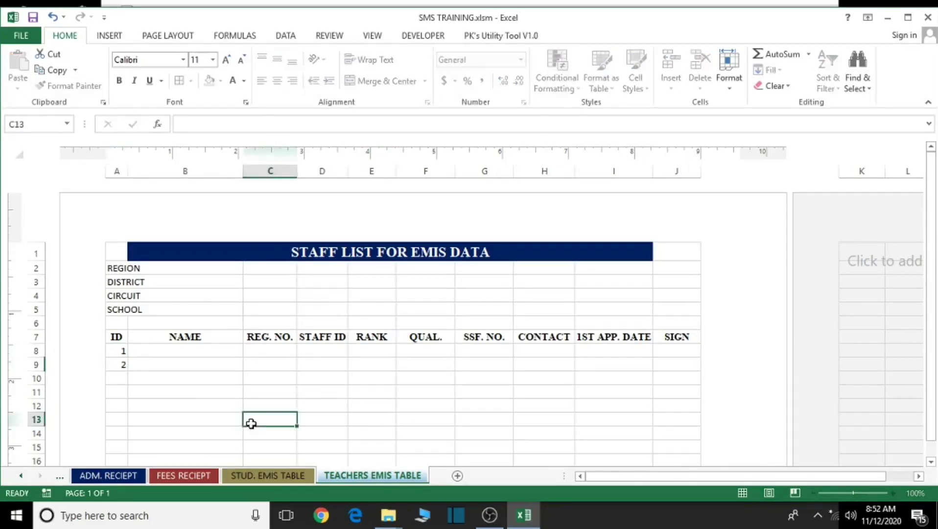
pyautogui.moveTo(123, 348); pyautogui.dragTo(149, 297)
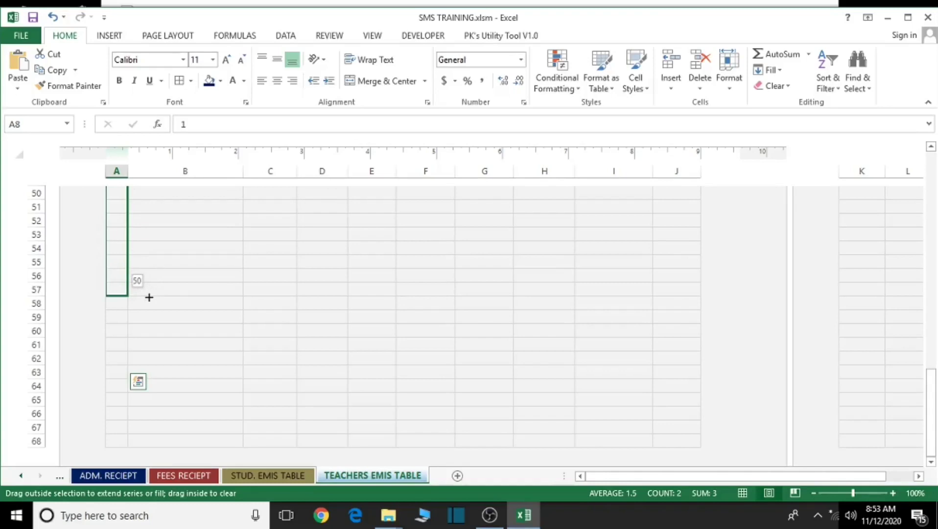
pyautogui.moveTo(149, 298); pyautogui.dragTo(148, 296)
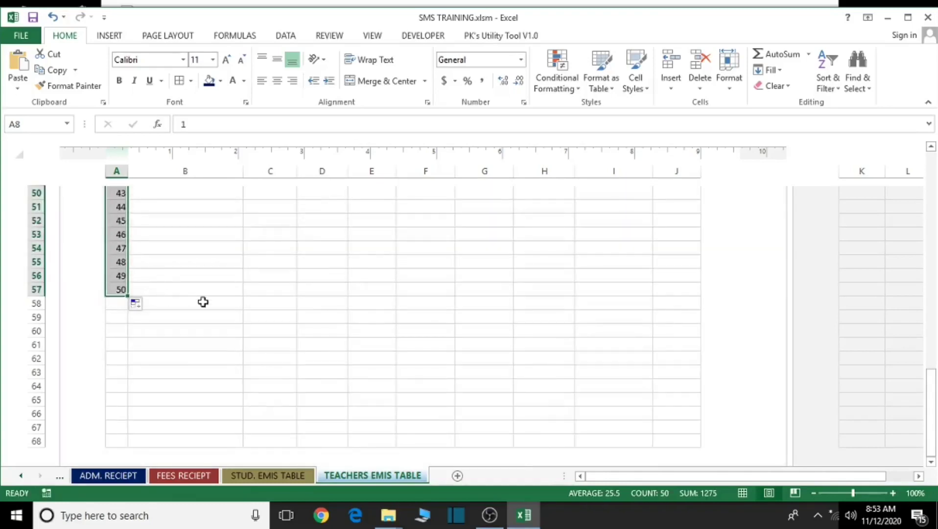
pyautogui.scroll(18, 204, 302)
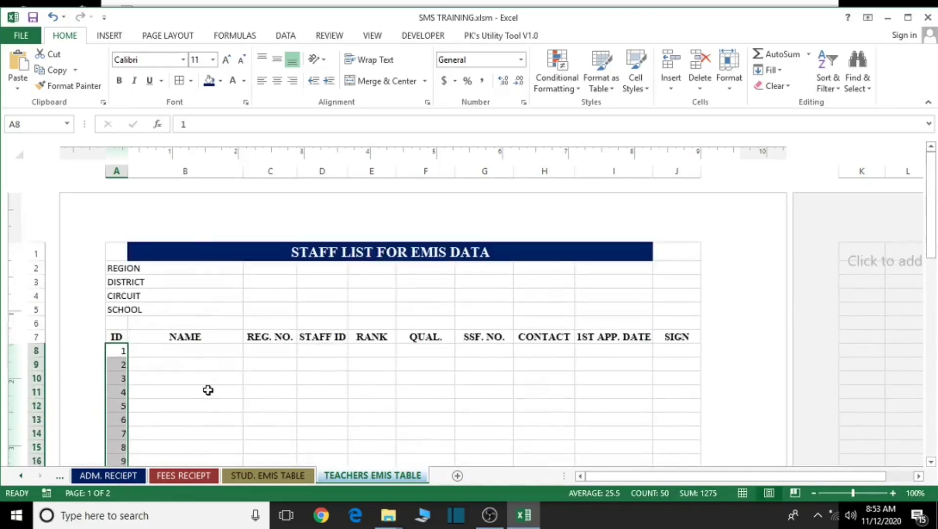
pyautogui.click(203, 392)
# Select the table area from the title rows down and apply All Borders to every cell
pyautogui.moveTo(117, 253); pyautogui.dragTo(682, 443)
pyautogui.scroll(12, 680, 441)
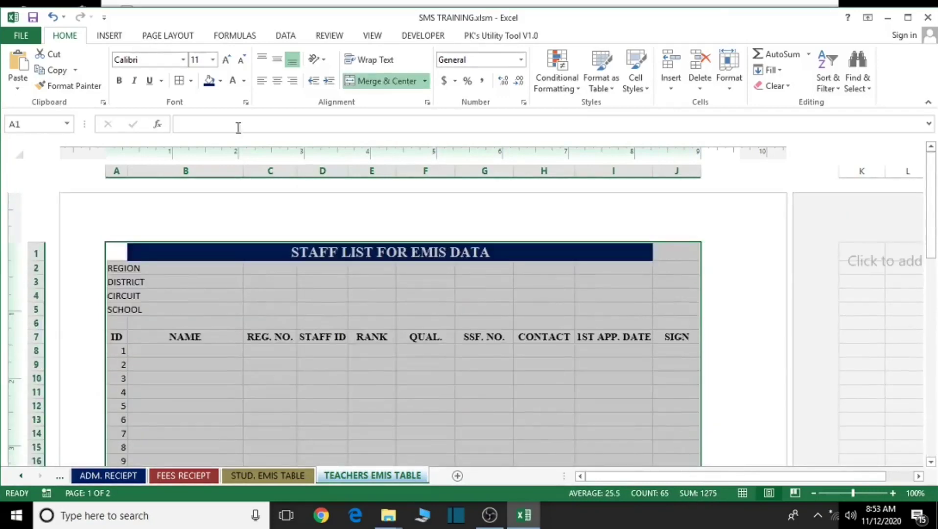
pyautogui.click(179, 81)
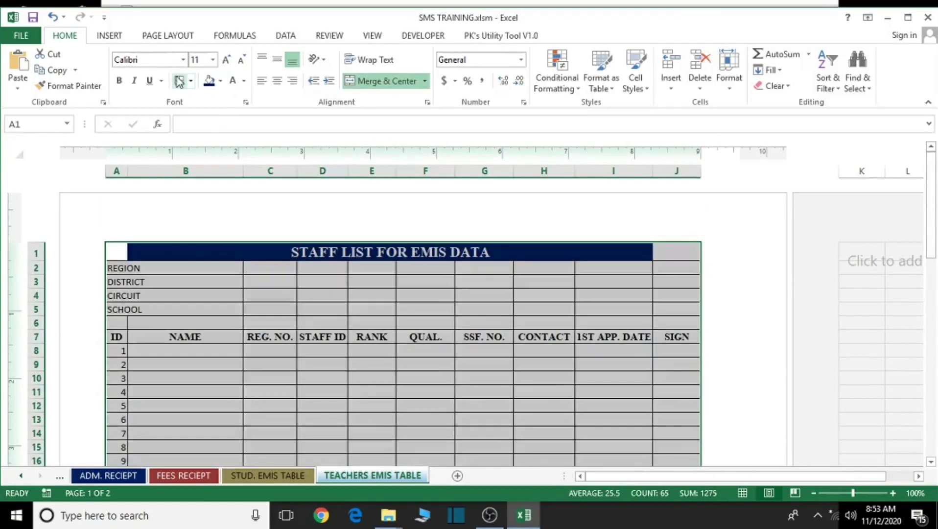
pyautogui.scroll(-2, 392, 370)
pyautogui.scroll(2, 392, 370)
pyautogui.scroll(-10, 392, 370)
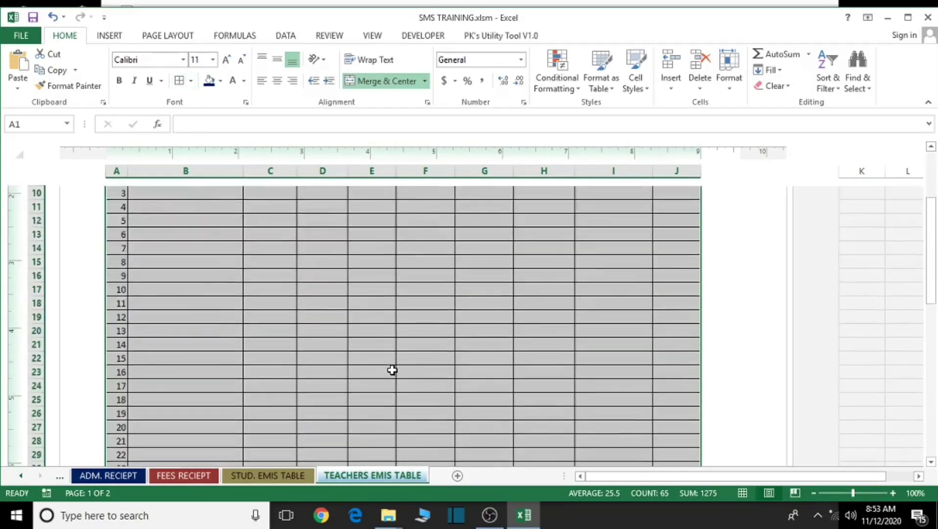
pyautogui.scroll(-4, 392, 370)
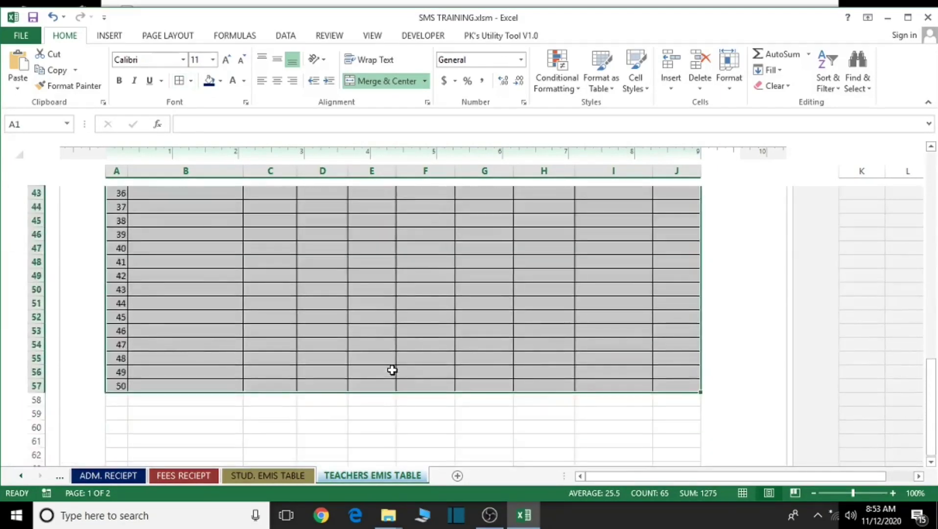
pyautogui.scroll(3, 383, 356)
pyautogui.click(371, 356)
pyautogui.scroll(4, 368, 363)
pyautogui.scroll(9, 366, 368)
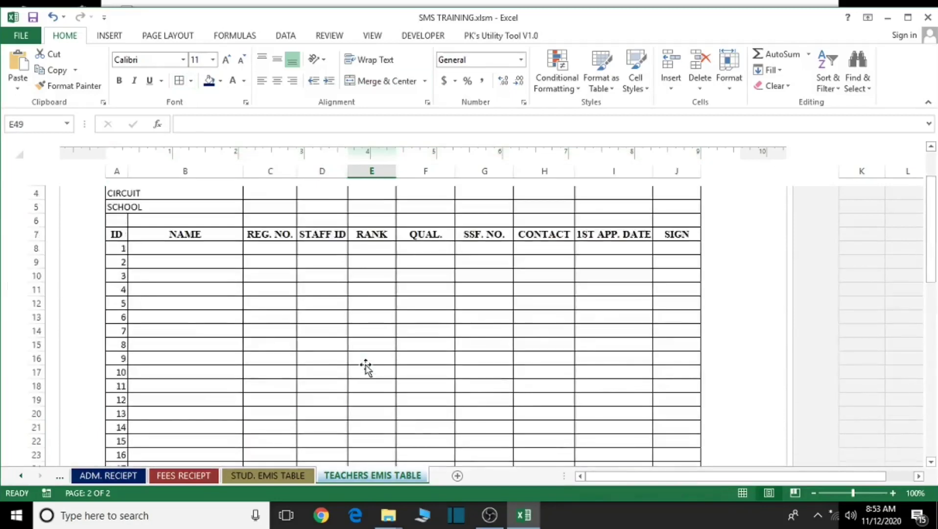
# Delete the ID in A8 and fill the blank down to A57, emptying the ID column
pyautogui.click(119, 351)
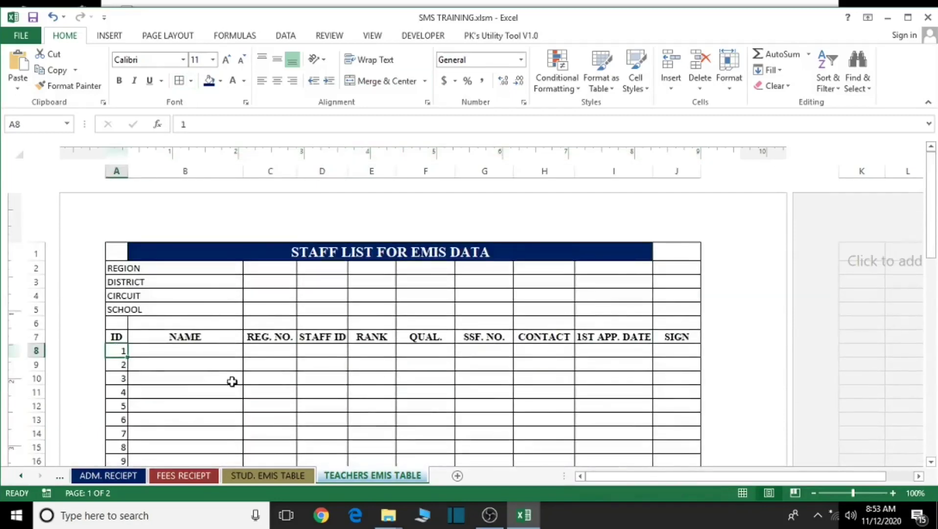
pyautogui.press('BackSpace')
pyautogui.click(159, 373)
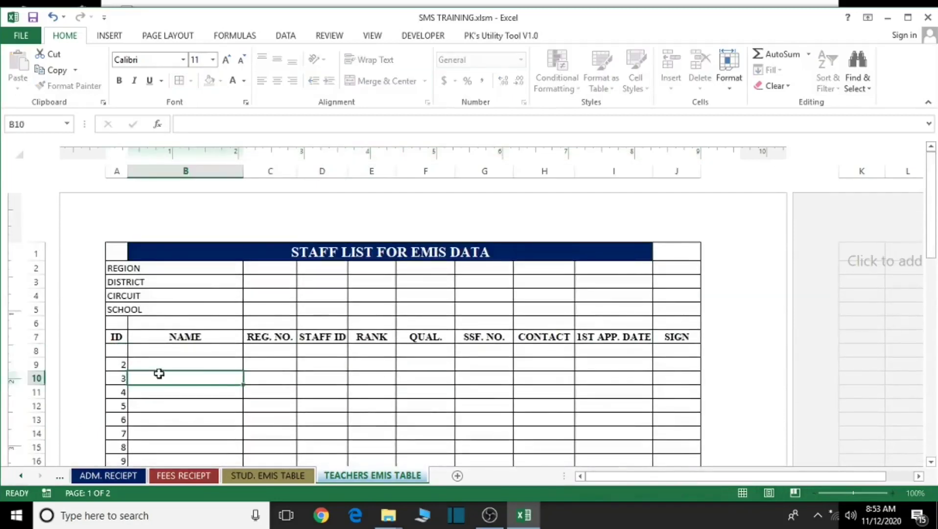
pyautogui.click(120, 351)
pyautogui.moveTo(126, 357); pyautogui.dragTo(131, 445)
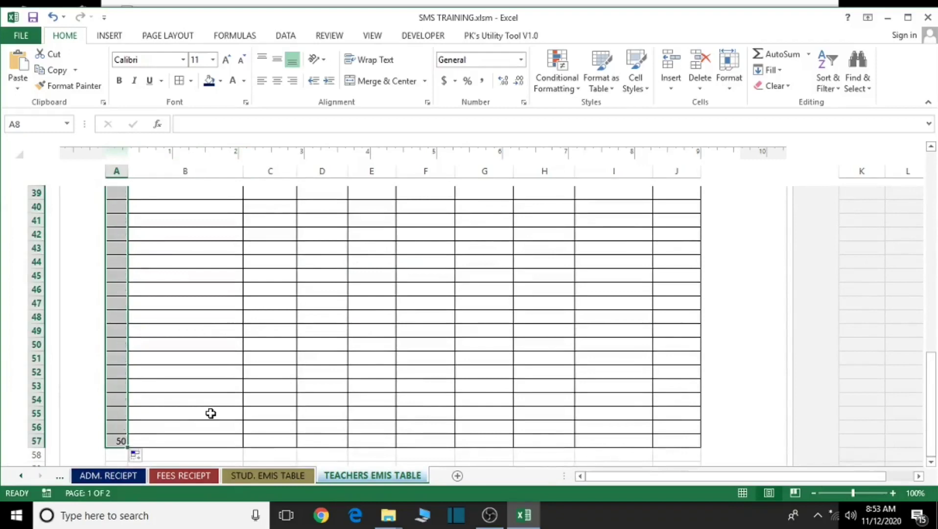
pyautogui.scroll(9, 209, 412)
pyautogui.scroll(-3, 211, 414)
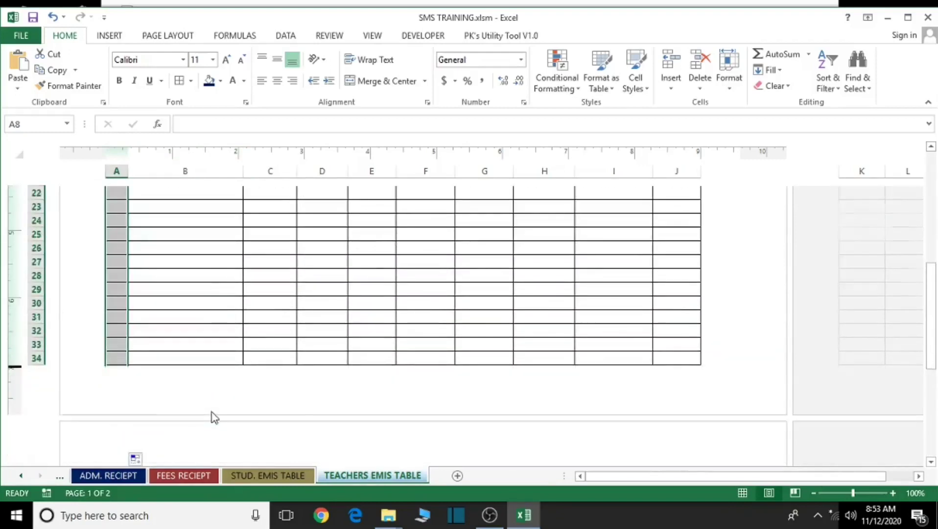
pyautogui.scroll(-4, 212, 412)
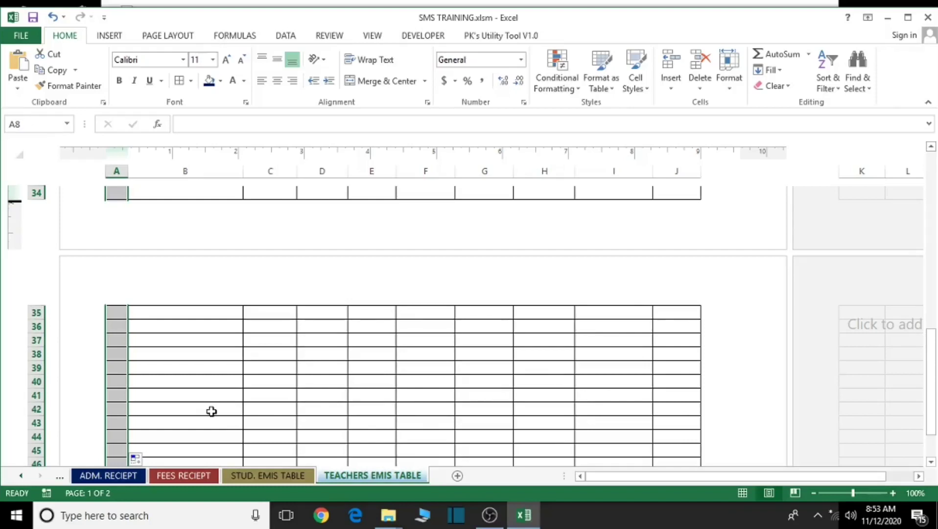
pyautogui.click(212, 410)
pyautogui.scroll(11, 385, 411)
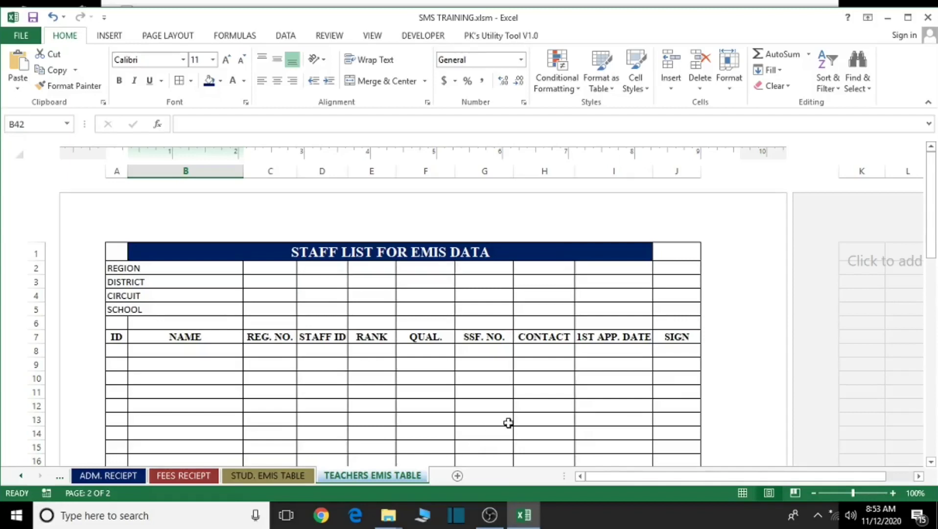
pyautogui.scroll(-12, 509, 422)
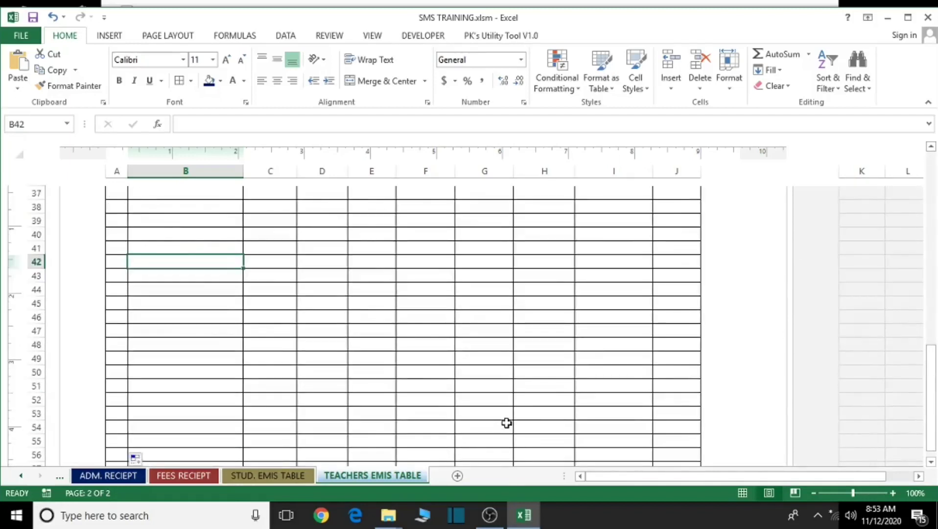
pyautogui.scroll(-2, 507, 423)
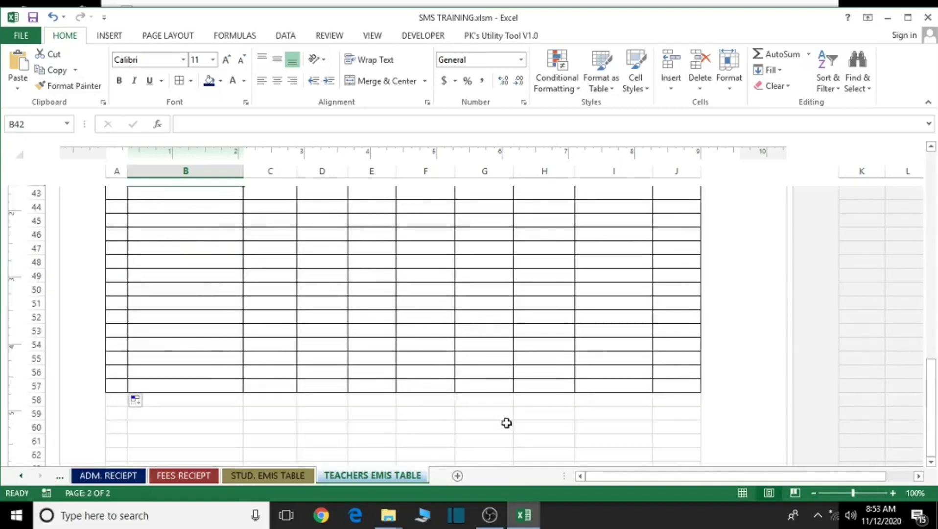
pyautogui.scroll(-1, 507, 423)
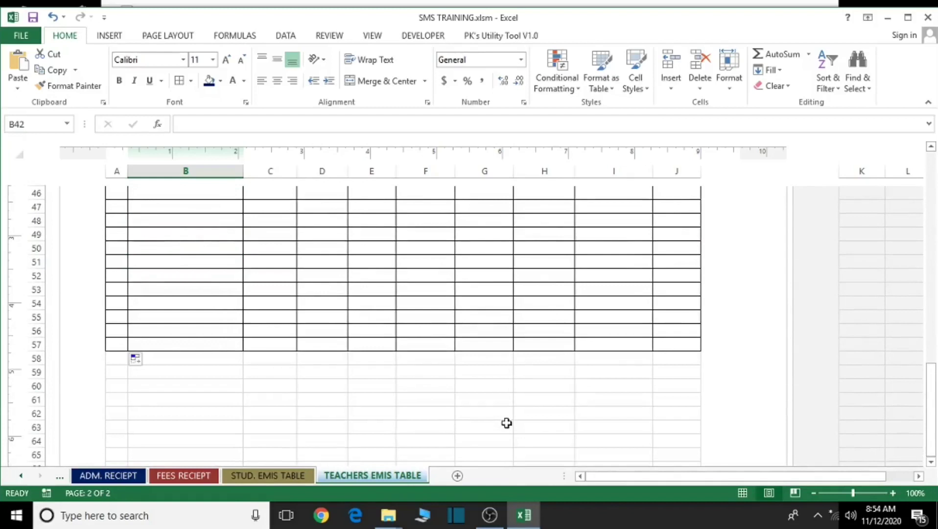
pyautogui.scroll(15, 506, 422)
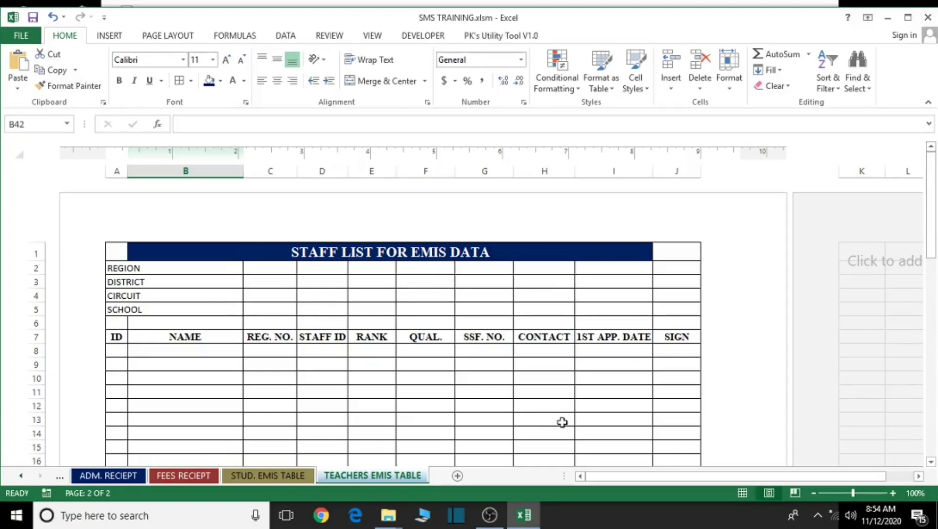
# Make the REGION, DISTRICT, CIRCUIT and SCHOOL labels bold Times New Roman
pyautogui.hotkey('ctrl', 'v')
pyautogui.click(143, 272)
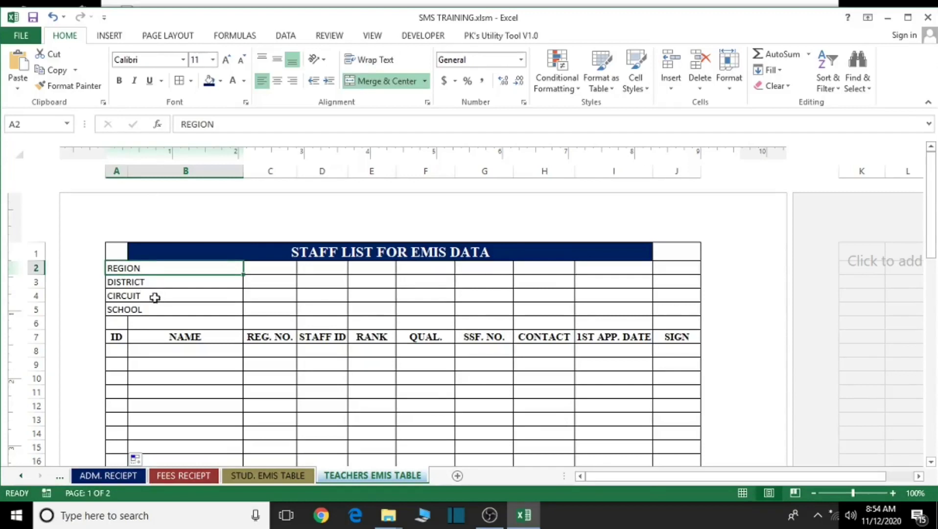
pyautogui.keyDown('ctrl'); pyautogui.click(151, 288); pyautogui.keyUp('ctrl')
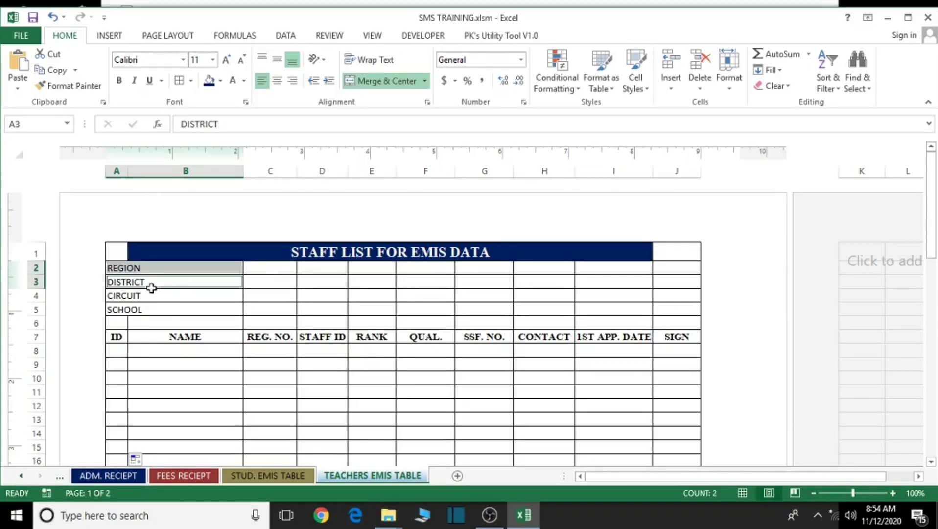
pyautogui.keyDown('ctrl'); pyautogui.click(148, 297); pyautogui.keyUp('ctrl')
pyautogui.keyDown('ctrl'); pyautogui.click(151, 311); pyautogui.keyUp('ctrl')
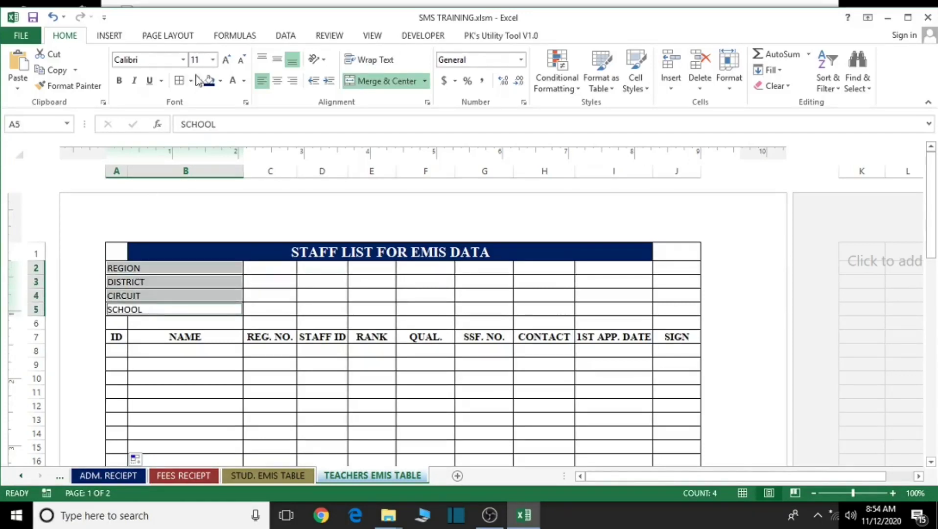
pyautogui.click(146, 58)
pyautogui.write('times')
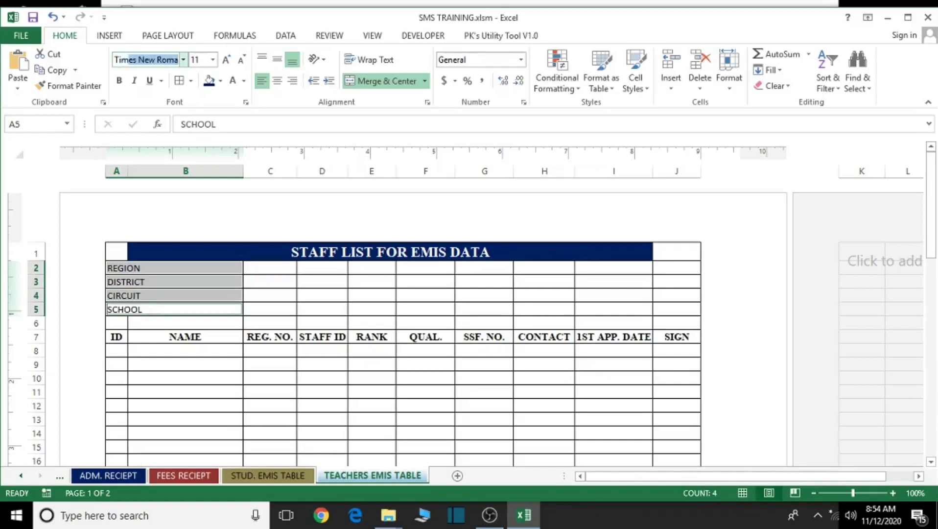
pyautogui.press('Return')
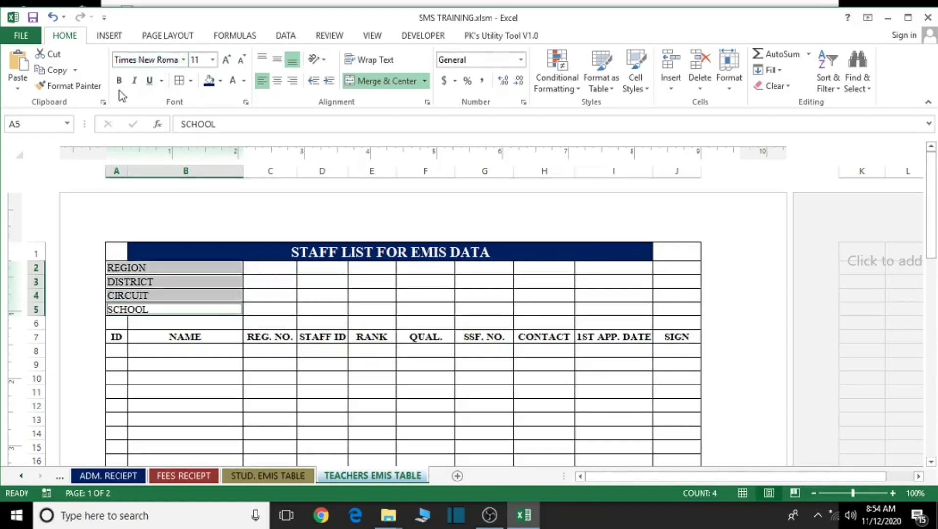
pyautogui.click(119, 80)
# Merge cells C to I in rows 2 through 5 into one field beside each label
pyautogui.click(284, 280)
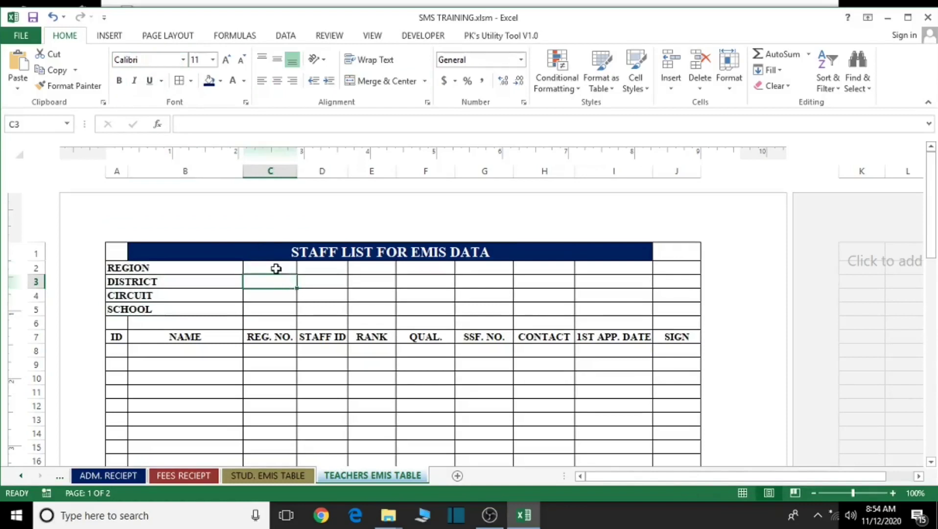
pyautogui.moveTo(274, 267); pyautogui.dragTo(629, 274)
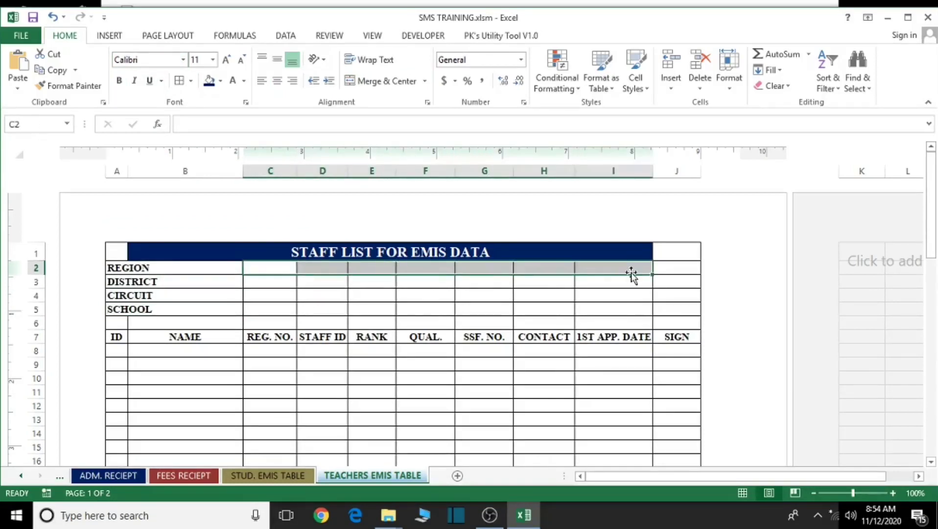
pyautogui.moveTo(269, 285); pyautogui.dragTo(613, 285)
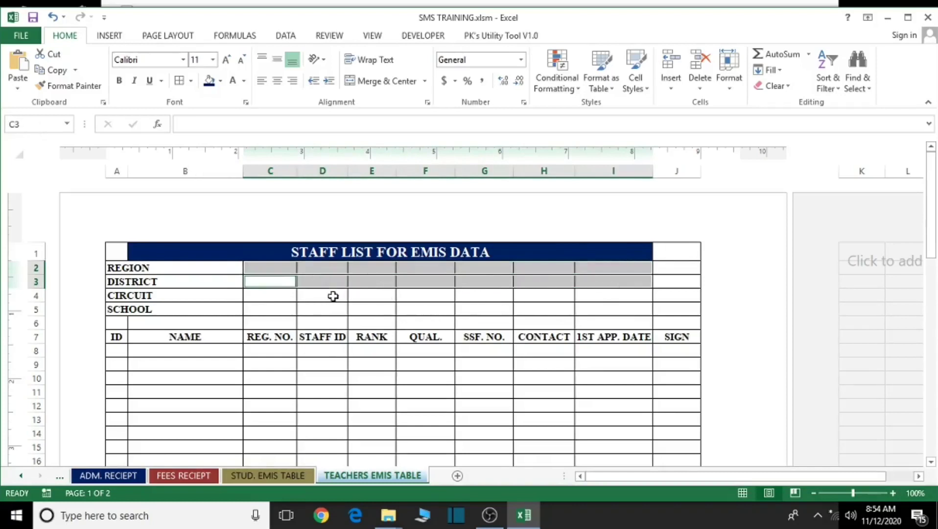
pyautogui.moveTo(272, 301)
pyautogui.mouseDown()
pyautogui.moveTo(540, 298)
pyautogui.moveTo(601, 287)
pyautogui.moveTo(616, 298)
pyautogui.mouseUp()
pyautogui.moveTo(274, 311); pyautogui.dragTo(586, 305)
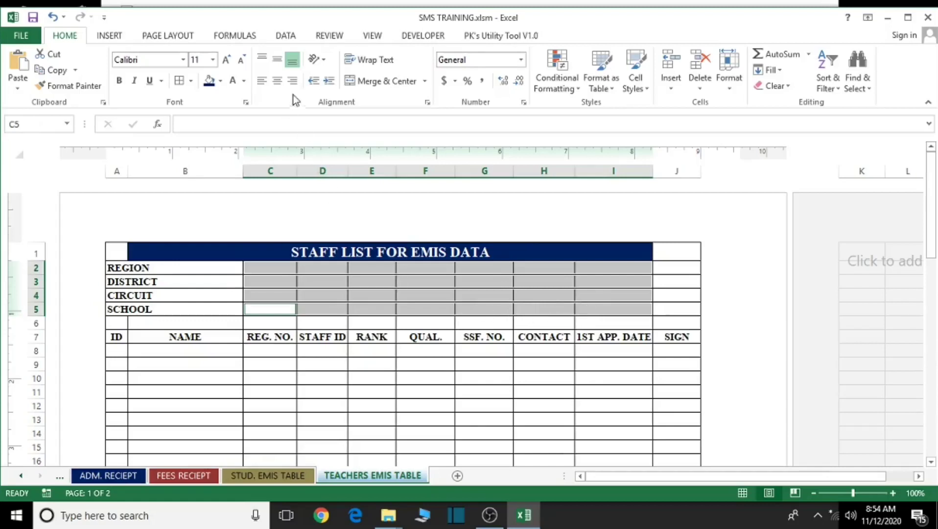
pyautogui.click(377, 81)
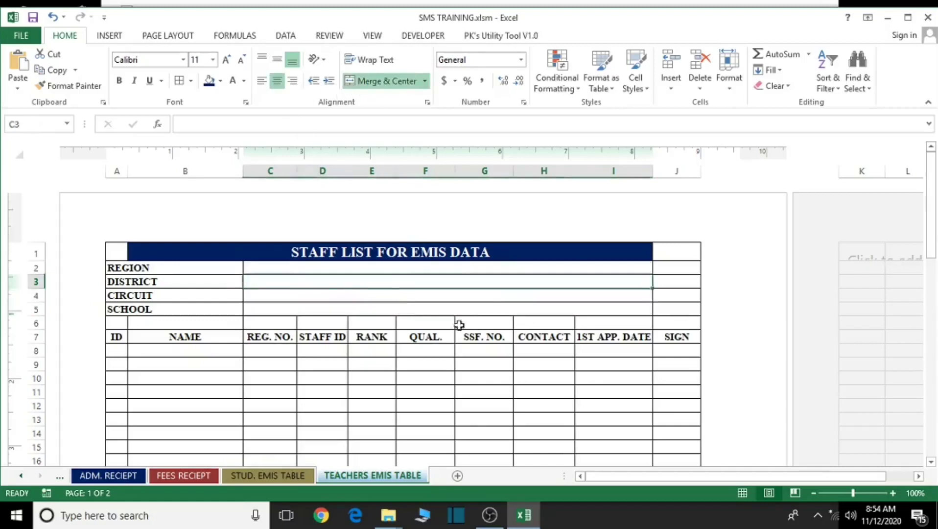
pyautogui.click(433, 430)
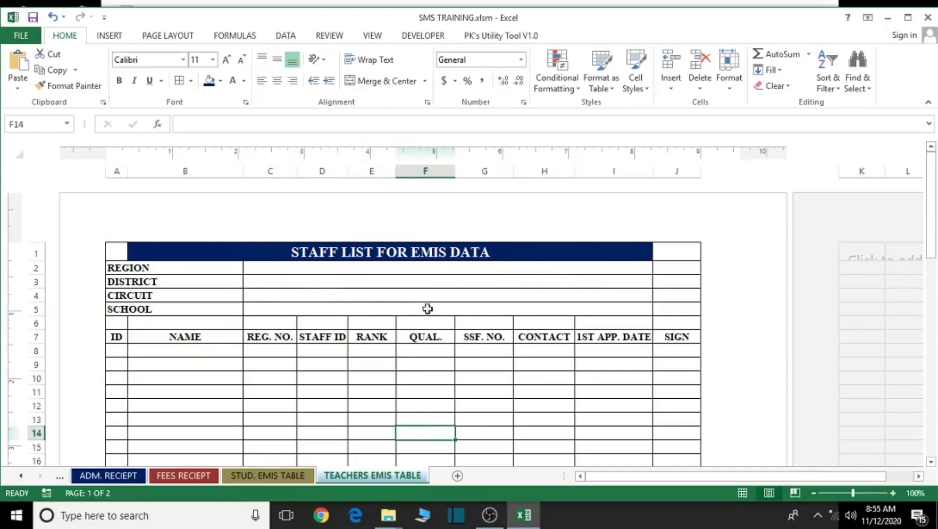
pyautogui.scroll(-9, 424, 385)
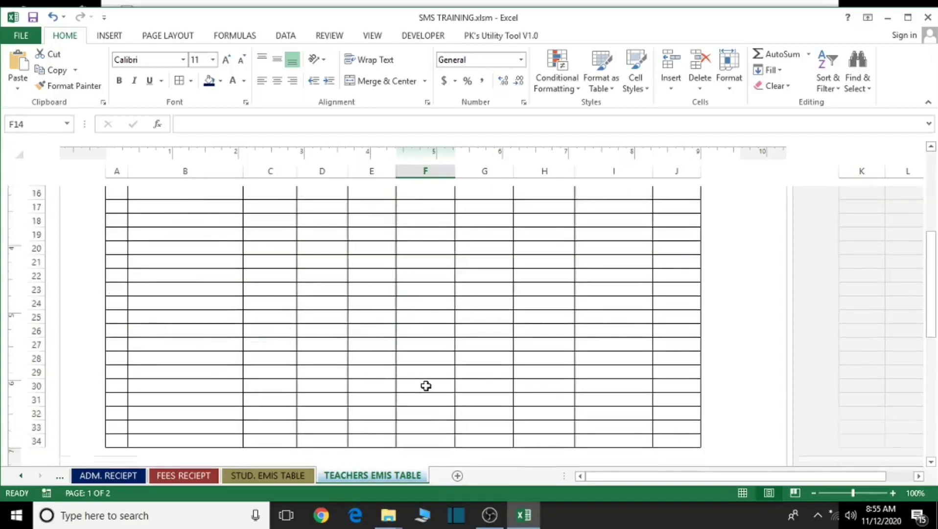
pyautogui.scroll(4, 425, 385)
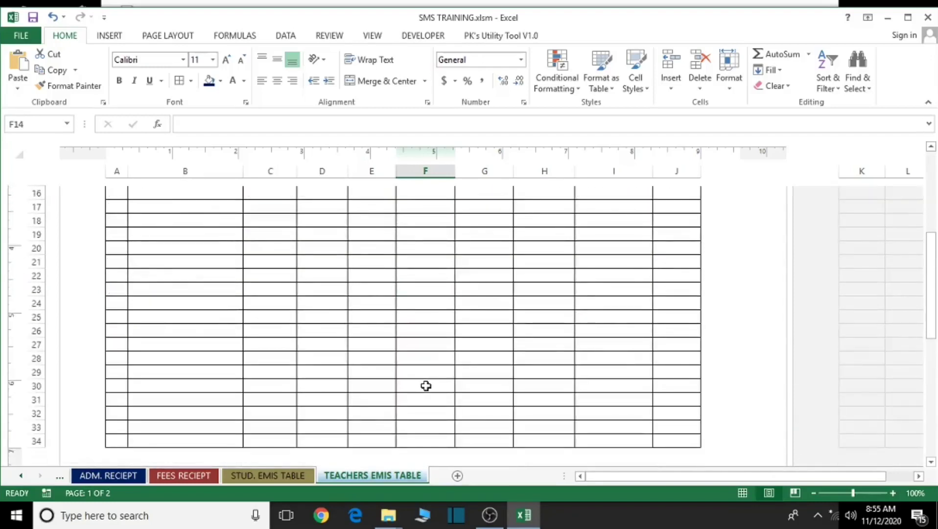
pyautogui.scroll(5, 433, 367)
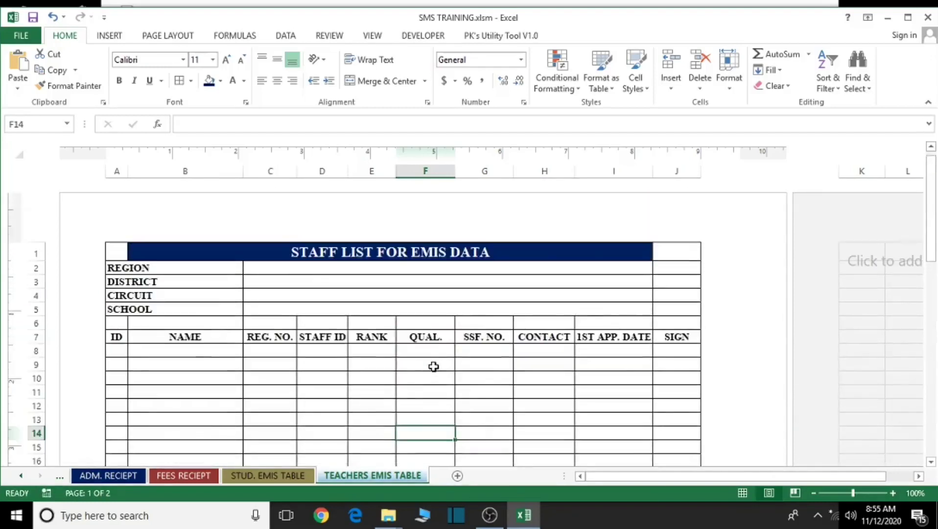